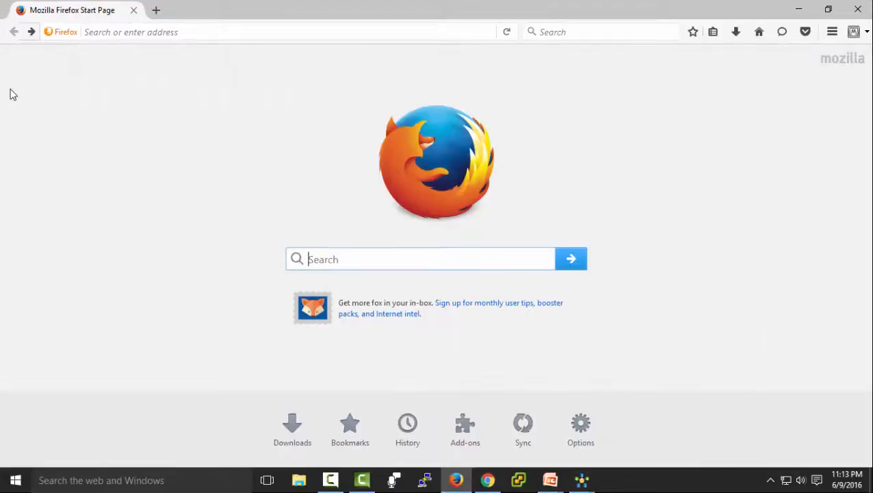
- Open User Workspace Management from the CML Server page and log in as admin with the saved username and password
click(31, 32)
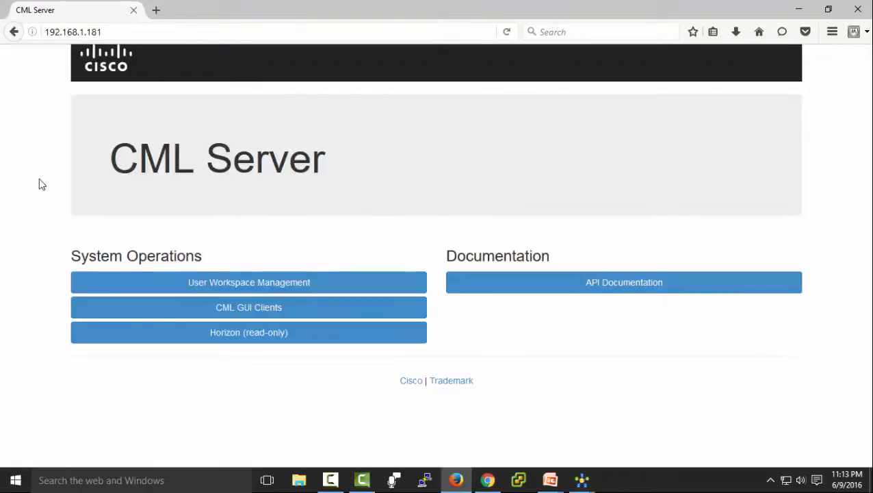
click(230, 283)
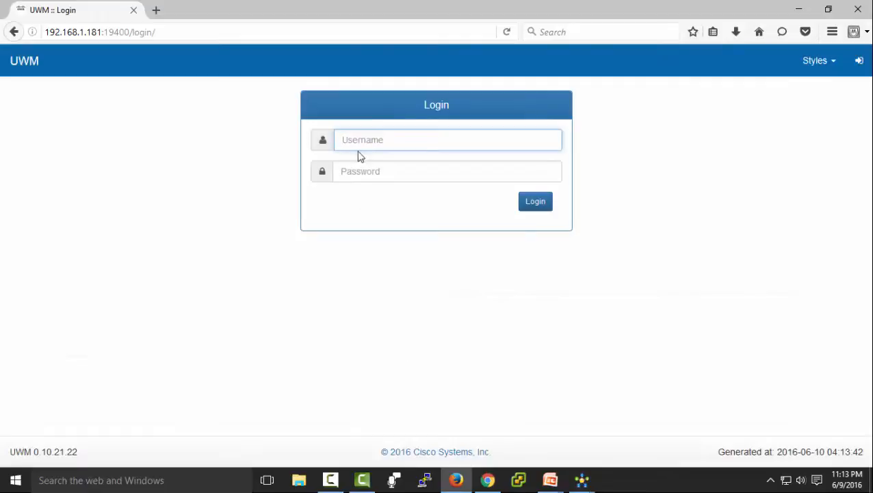
click(367, 141)
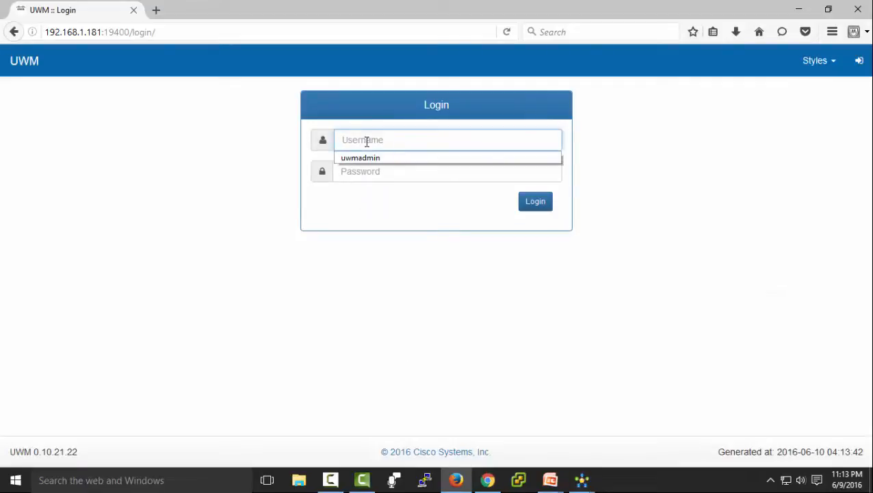
click(373, 160)
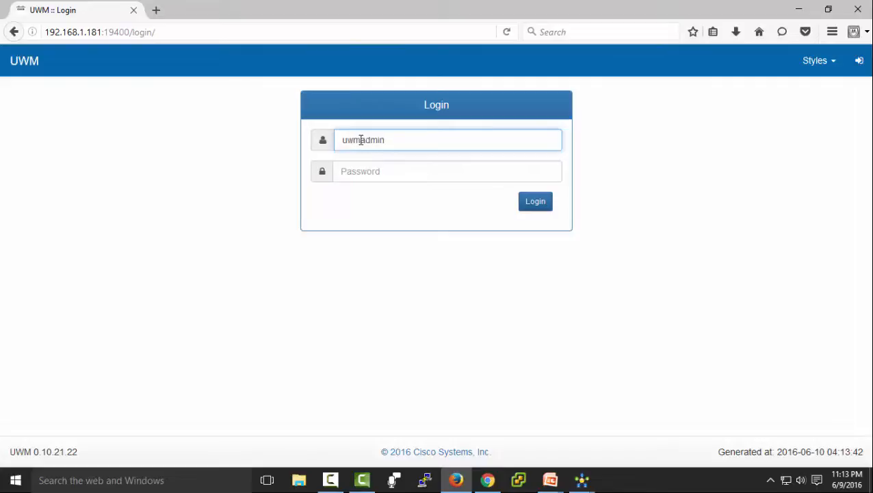
click(355, 171)
text(*********)
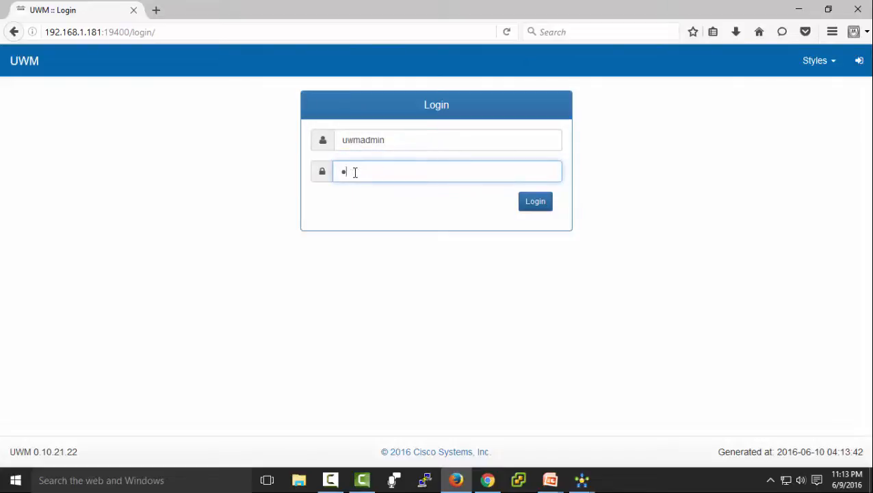
key(Return)
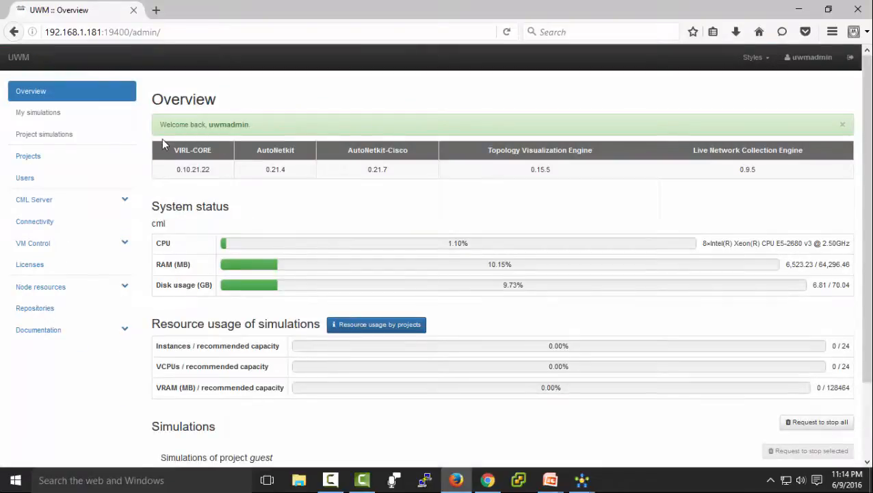
- Add a project named Test with quotas of 20 instances, 51200 MB RAM and 20 VCPUs
click(19, 161)
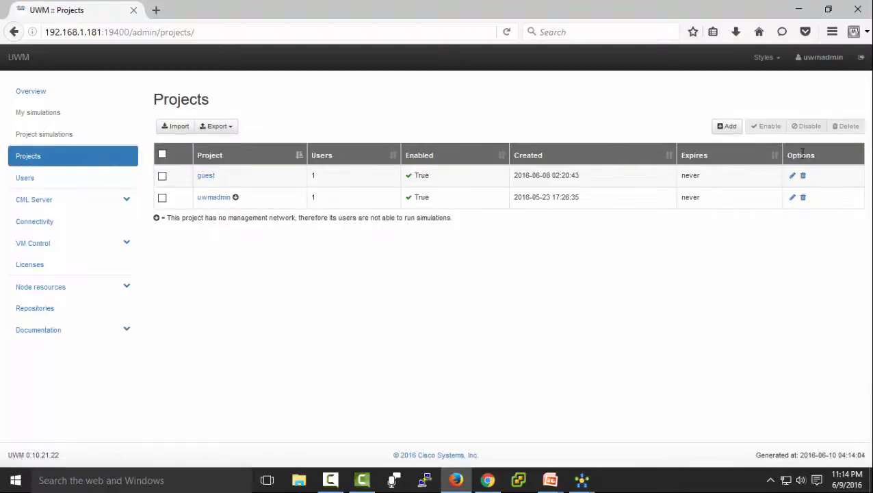
click(729, 127)
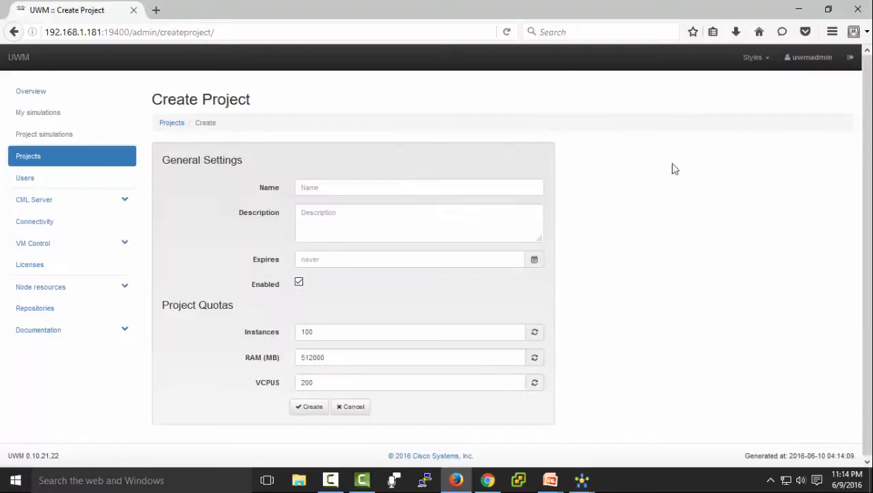
click(326, 186)
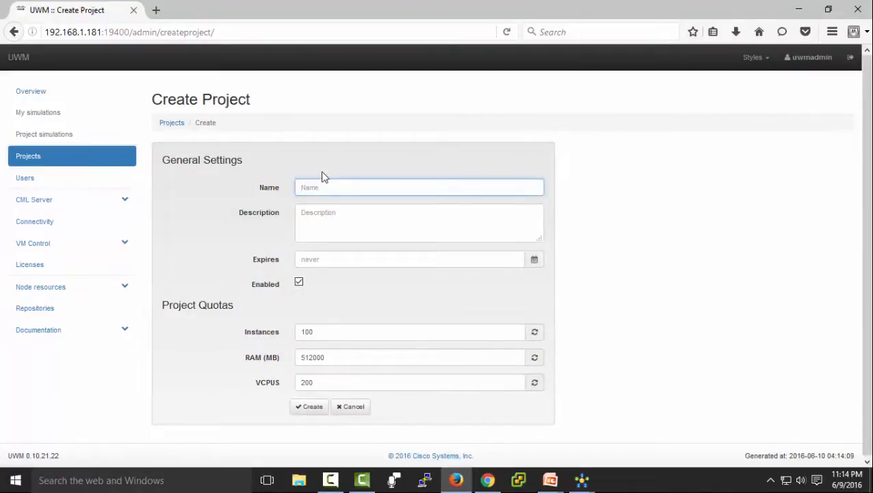
text(Test)
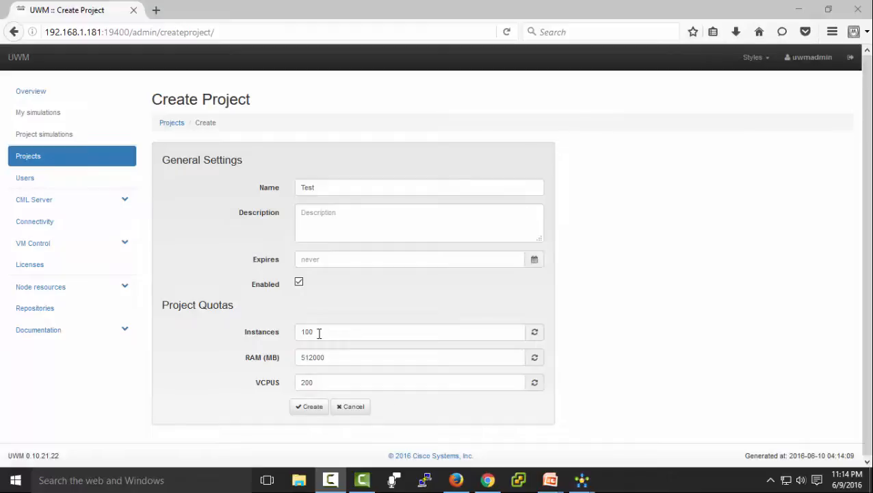
drag(320, 333, 263, 317)
text(20)
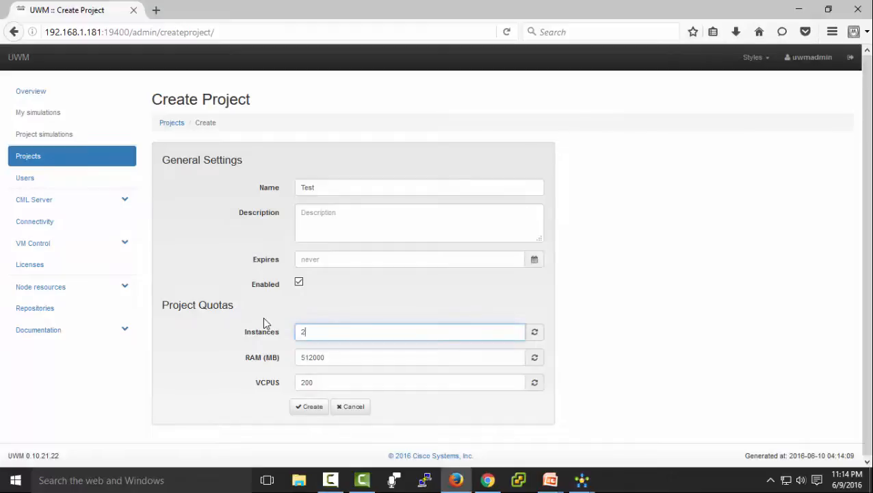
click(330, 358)
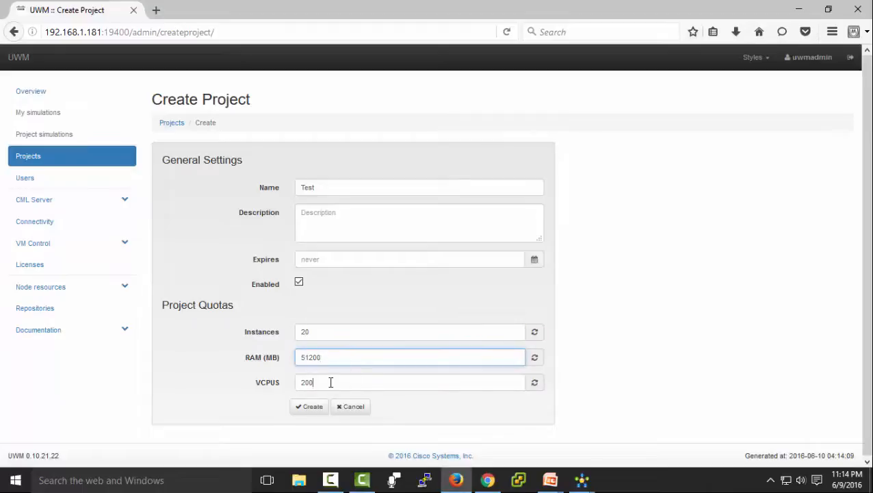
click(330, 382)
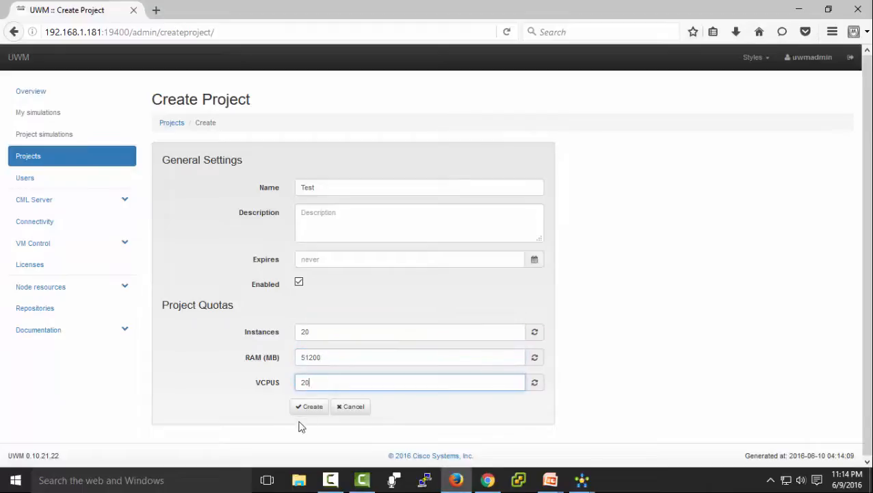
- Create the Test project and enter a new password, confirmed, for its Test user
click(316, 406)
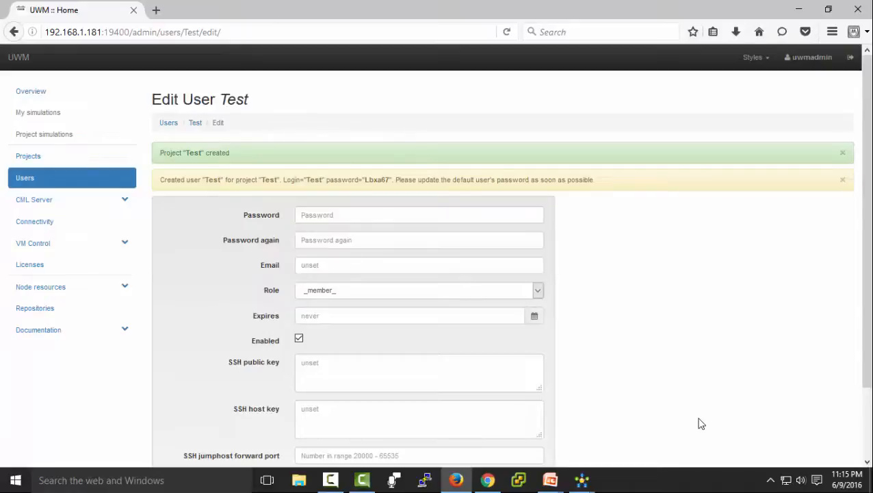
click(330, 216)
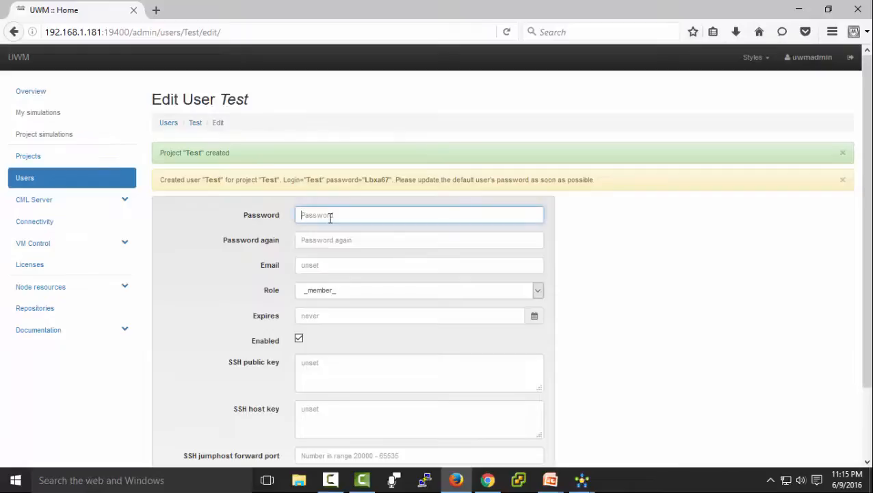
text(cisco)
click(316, 246)
text(cisco)
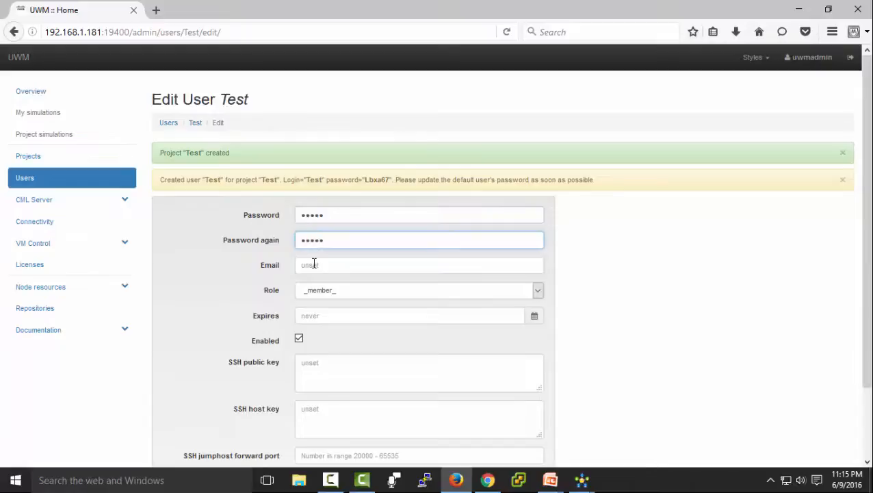
- Give the Test user the admin role and save the user
click(537, 291)
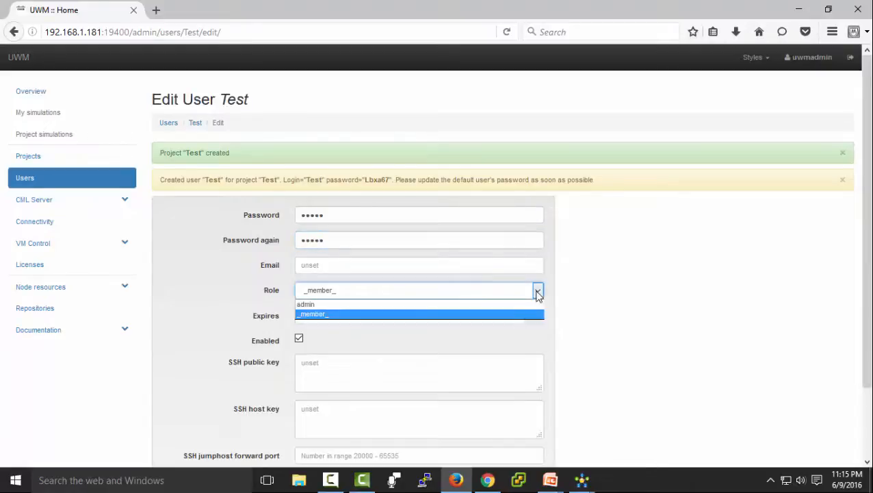
click(329, 305)
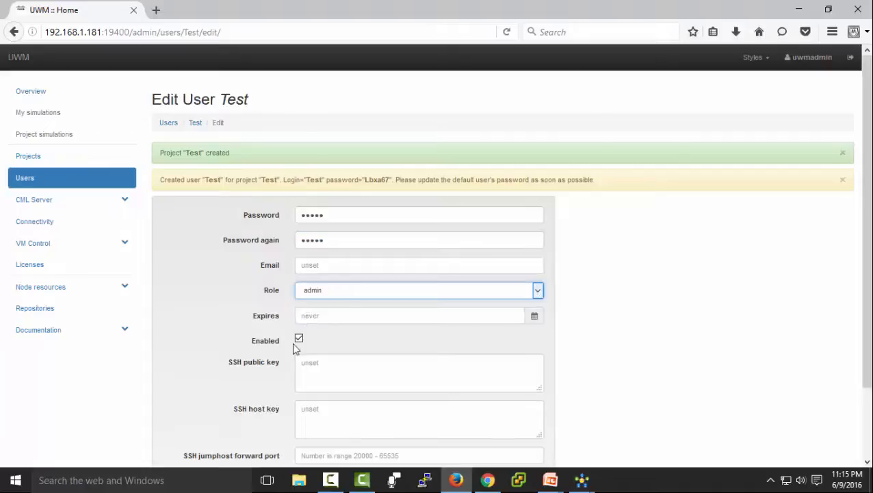
scroll(342, 329, down, 2)
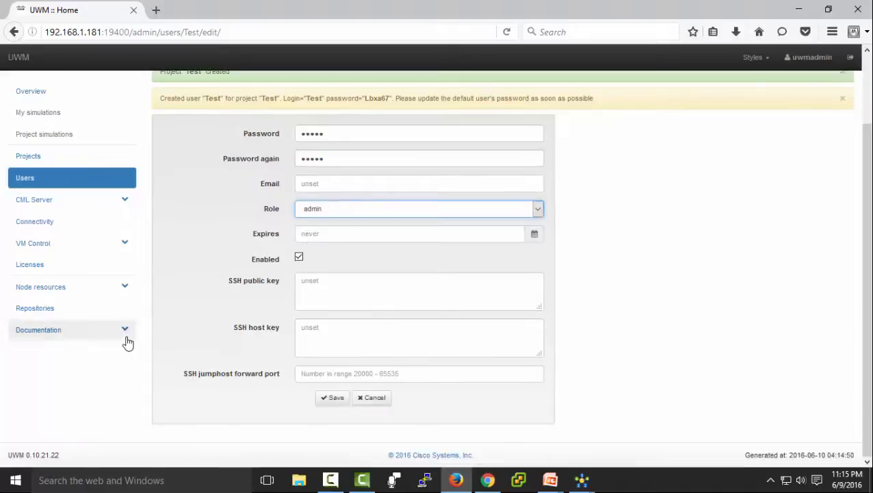
click(329, 399)
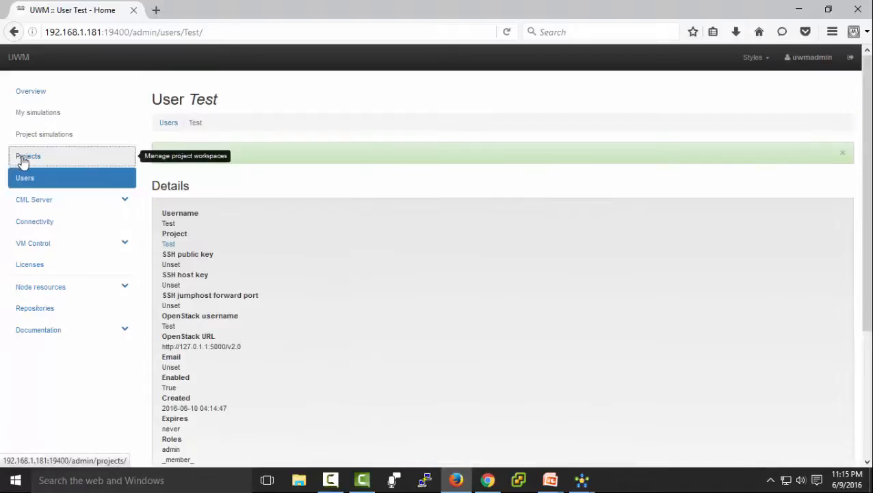
- Disable the guest user in the Users list
click(19, 158)
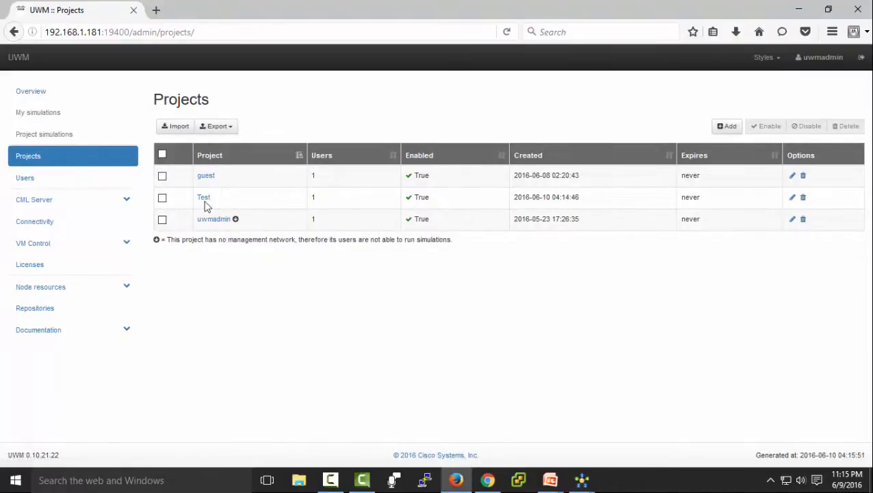
click(33, 181)
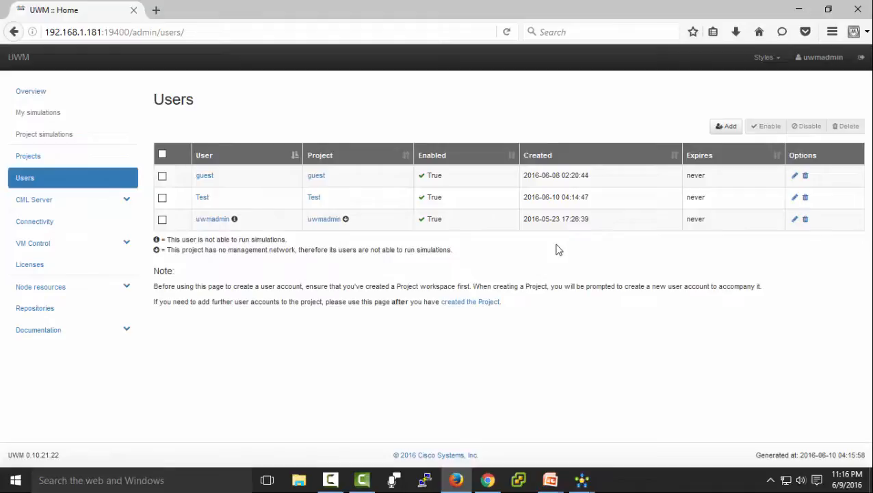
click(162, 176)
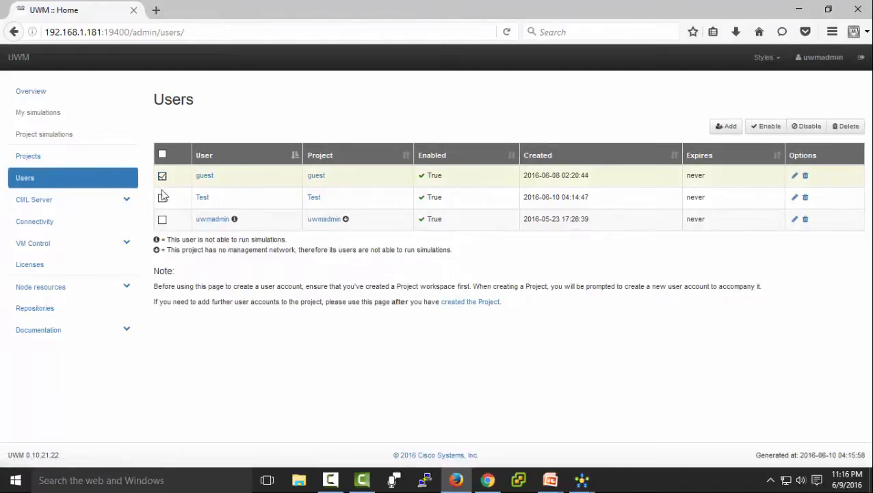
click(810, 127)
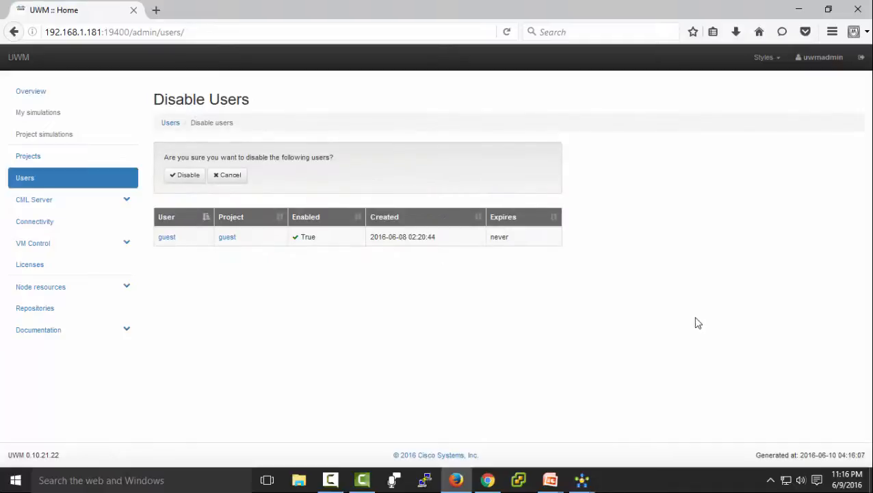
click(182, 179)
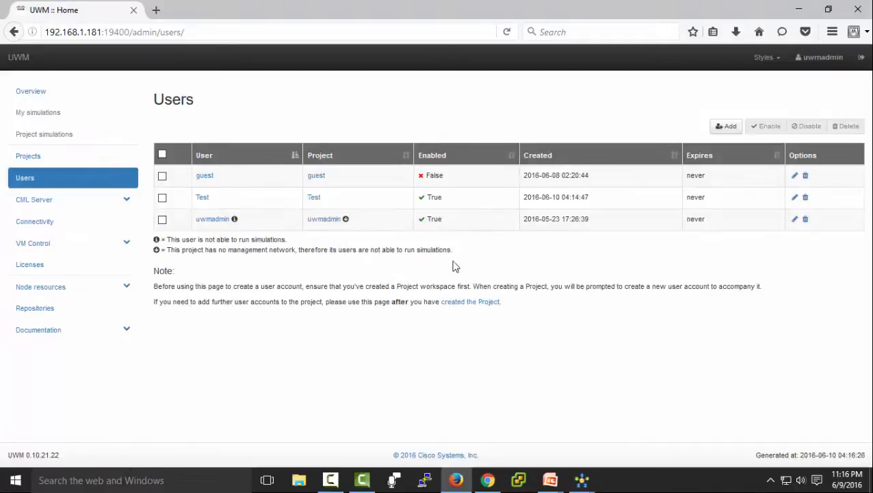
- Disable the guest project in the Projects list
click(30, 163)
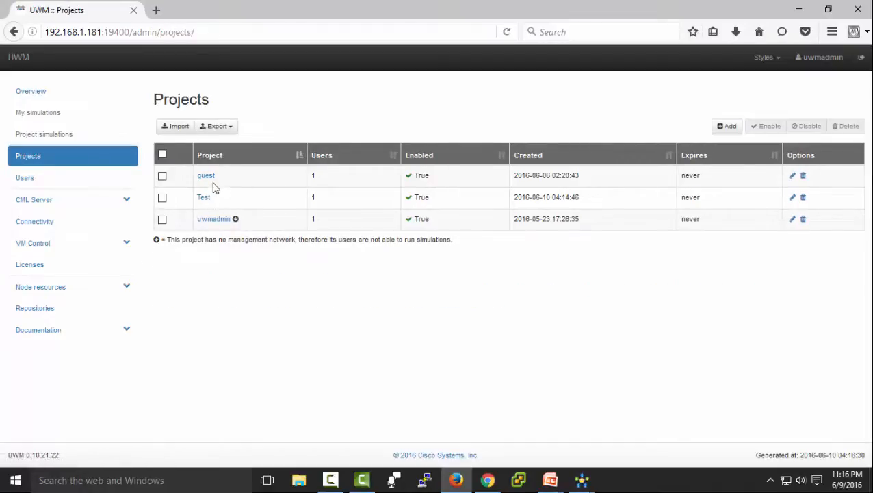
click(163, 177)
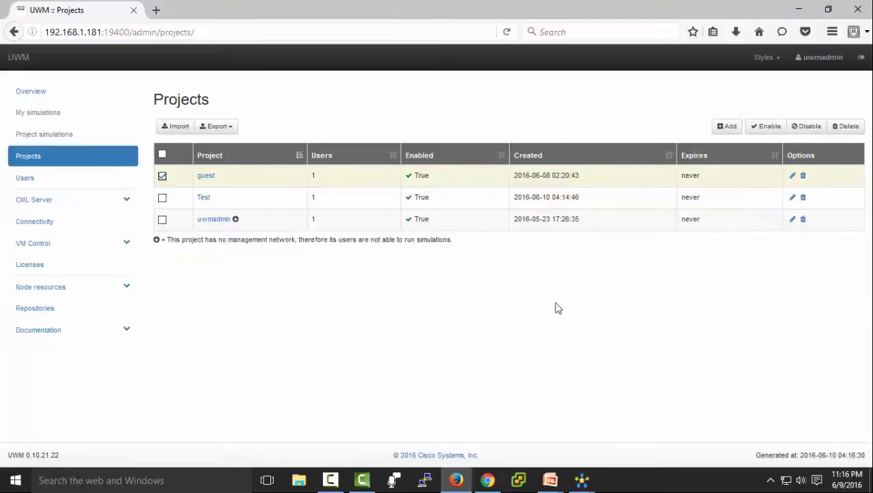
click(809, 126)
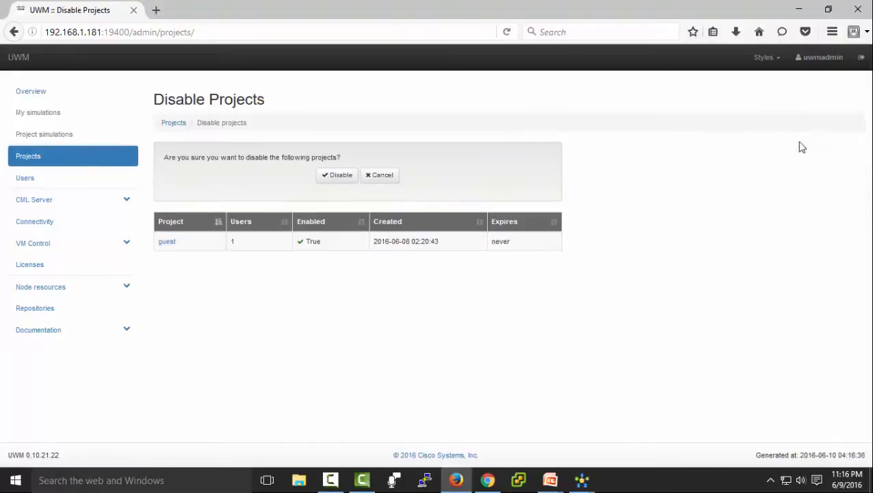
click(341, 176)
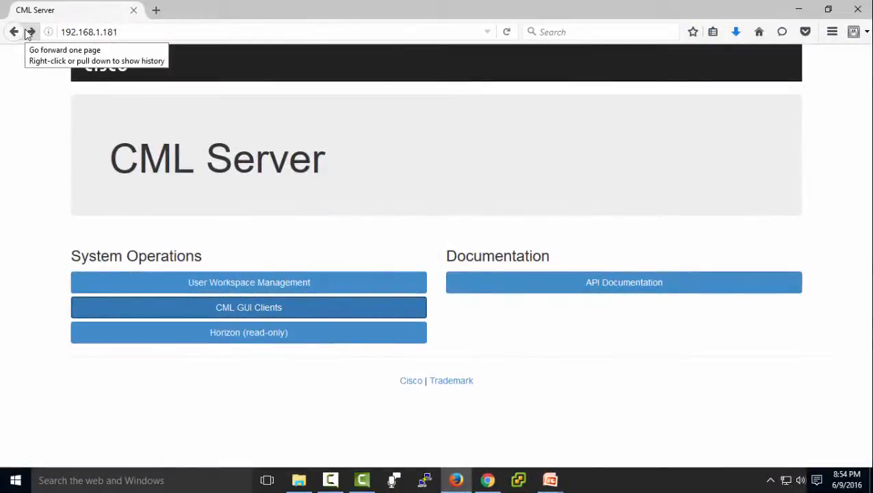
- Save CML-1.2.0-26-setup_32.exe from the CML GUI Clients download listing
click(247, 309)
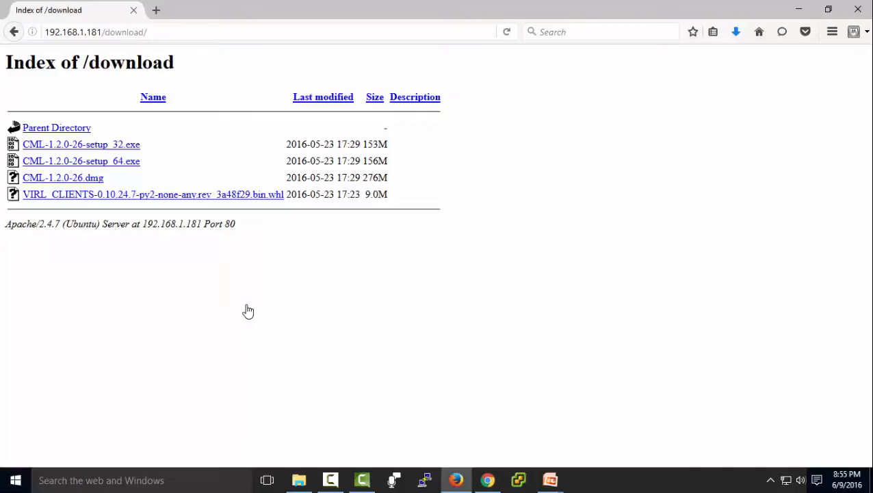
click(141, 147)
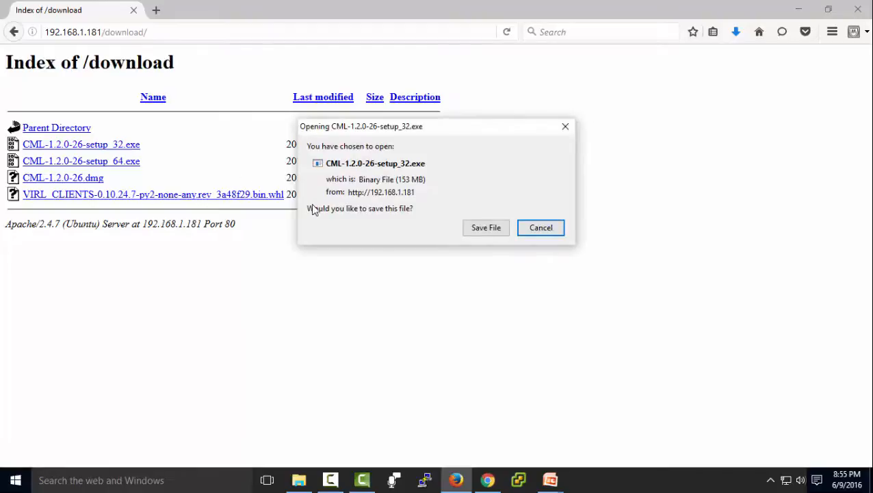
click(485, 228)
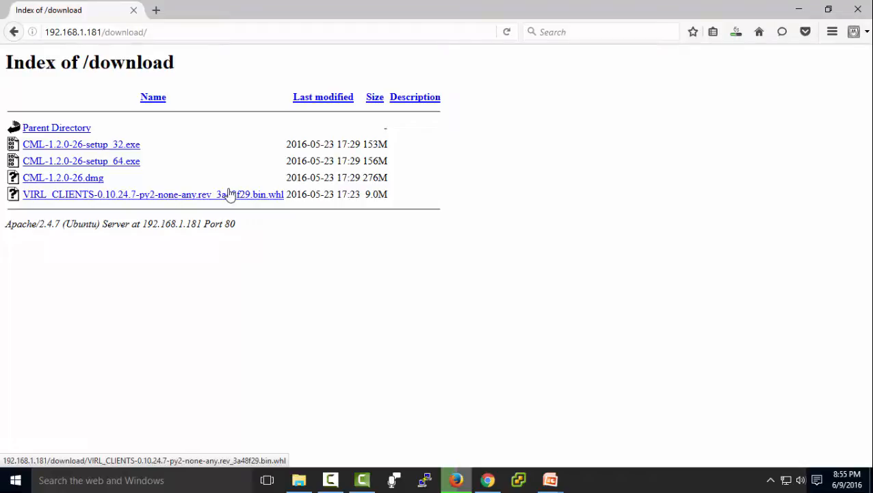
- Run CML-1.2.0-26-setup_32 from Downloads, accept the licence and install with default folder, Start Menu entry and shortcuts
click(299, 479)
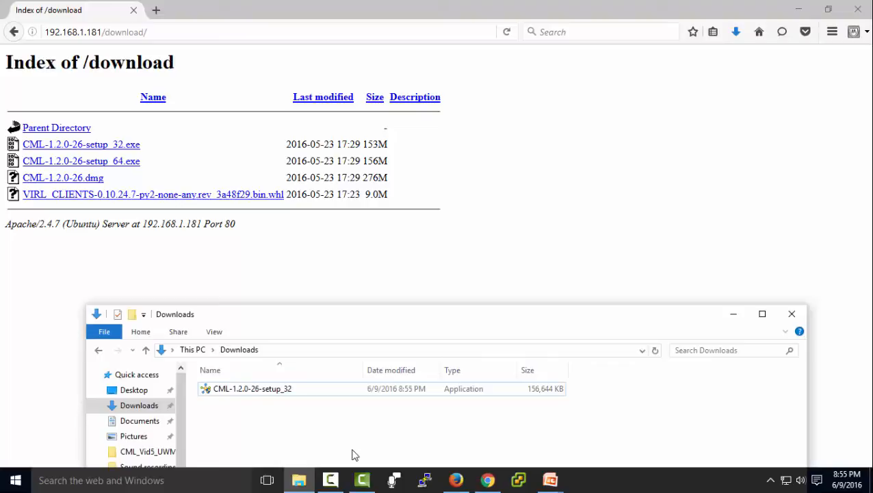
double_click(220, 388)
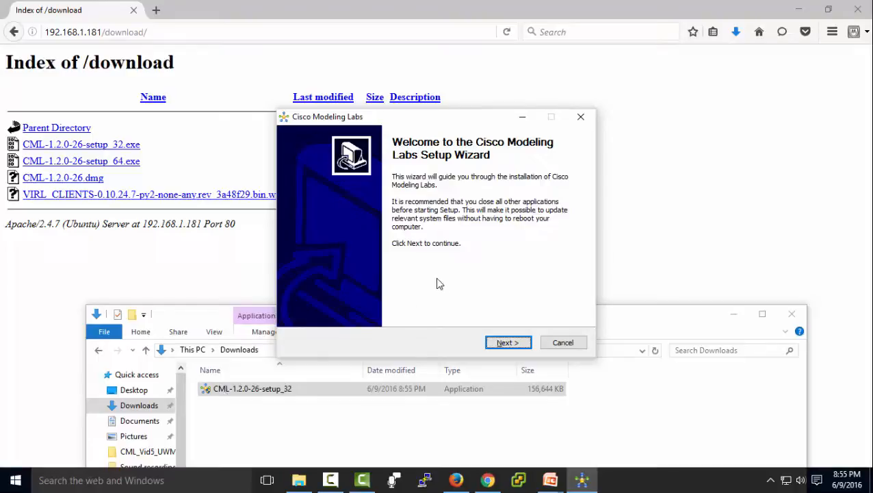
click(511, 343)
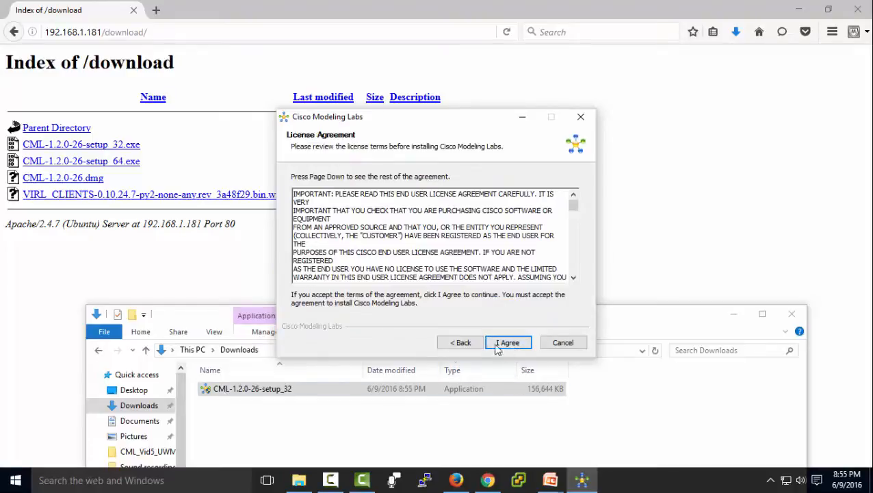
click(517, 345)
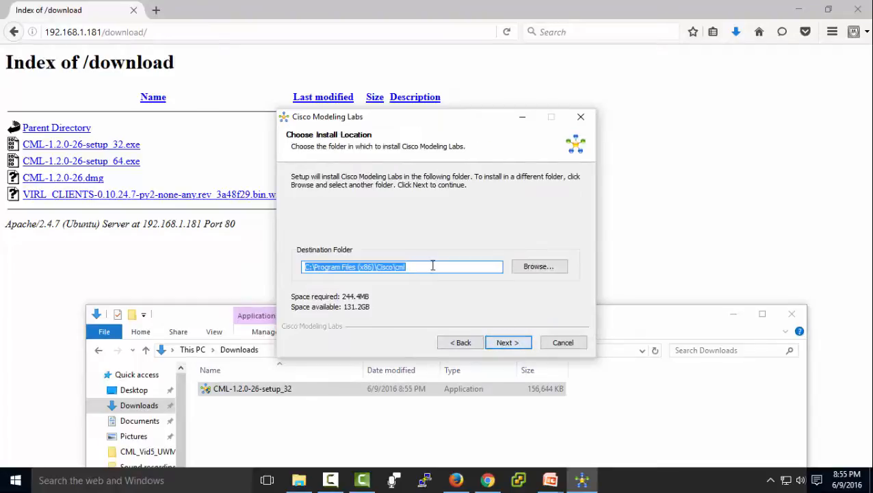
click(506, 343)
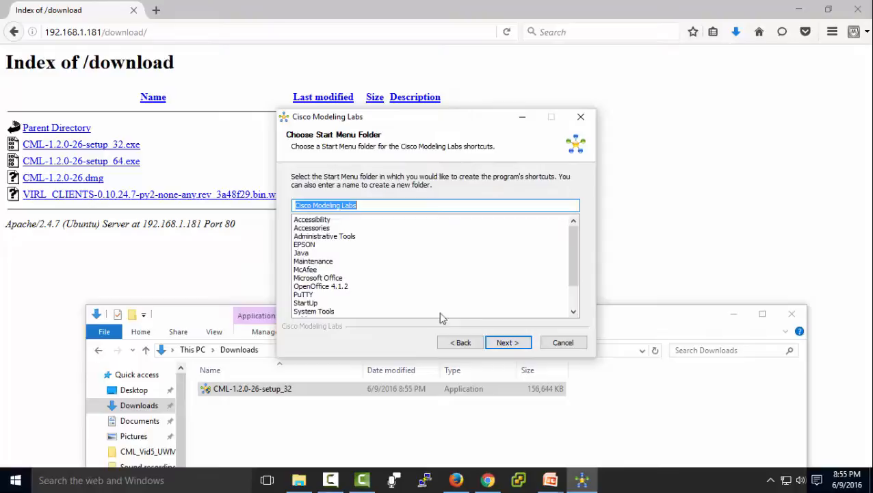
click(504, 342)
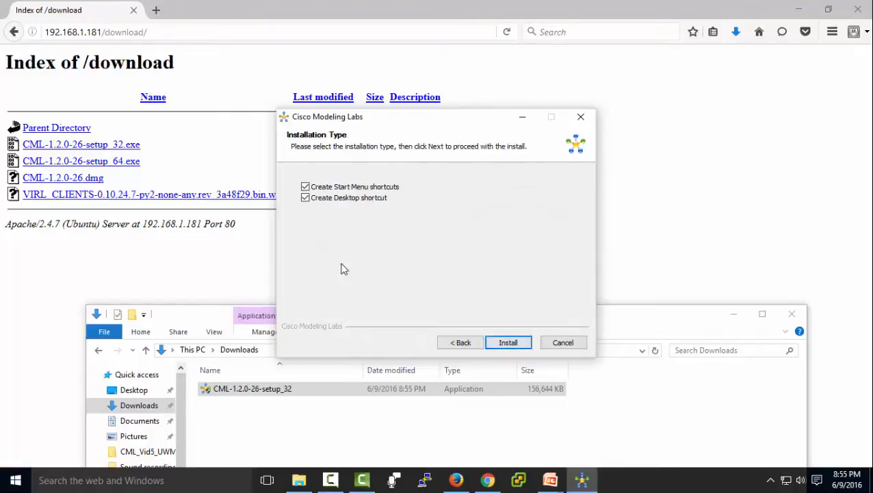
click(506, 342)
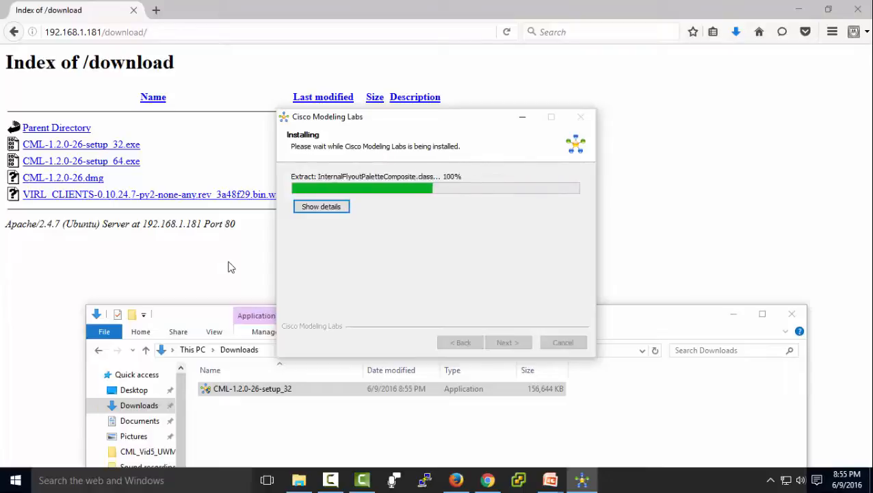
click(734, 316)
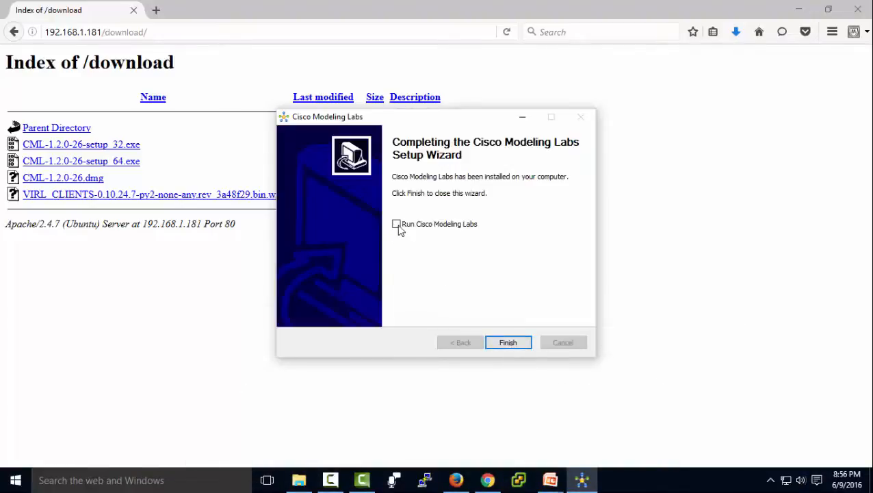
- Finish the installer to launch the client and accept its licence, remembering the decision
click(507, 343)
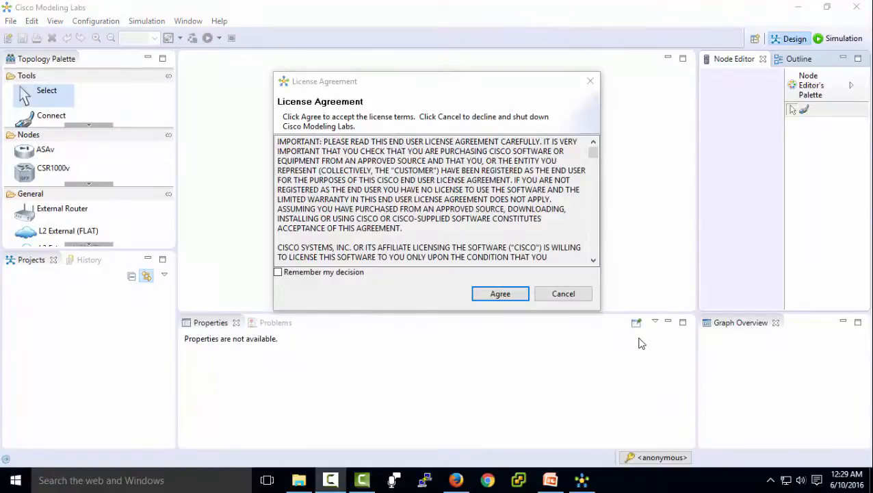
click(278, 272)
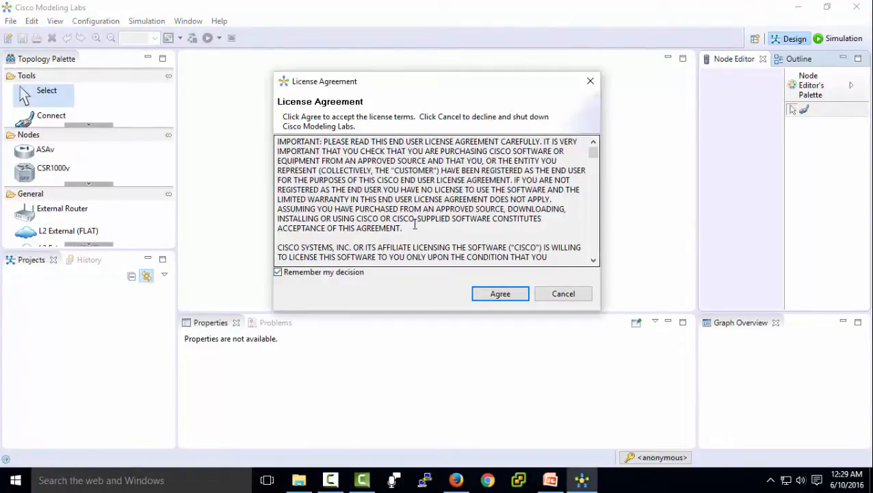
click(506, 295)
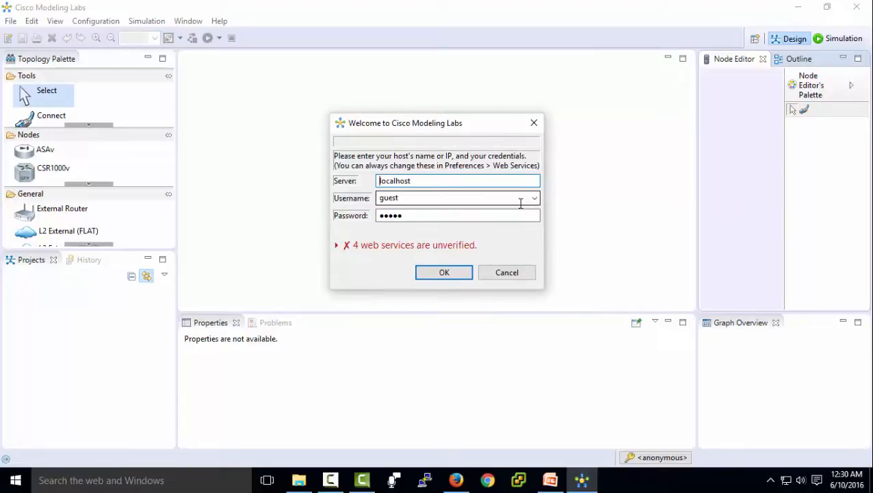
- Log in to server 192.168.1.181 with the new workspace user's username and password instead of guest
text(192.168.1.181)
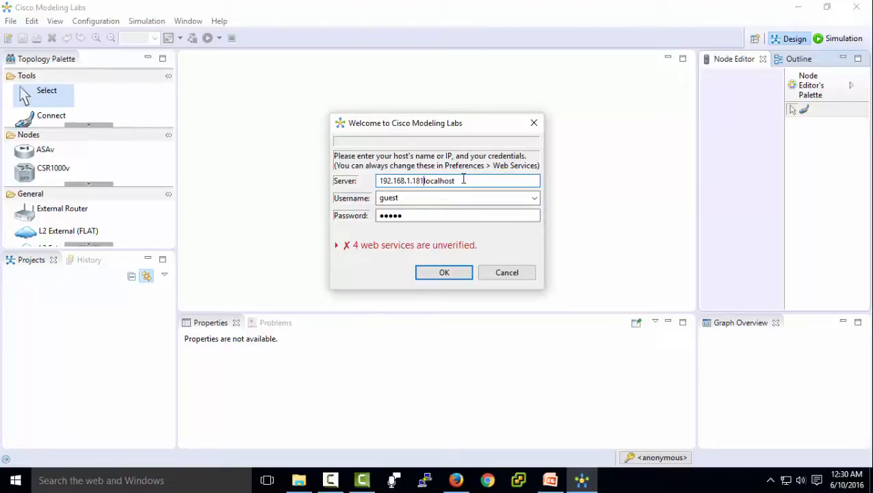
drag(463, 179, 424, 181)
key(BackSpace)
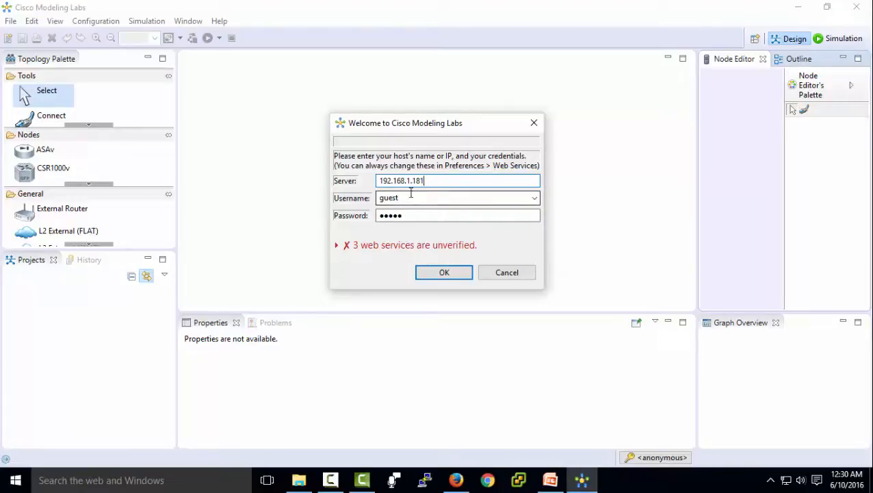
double_click(411, 197)
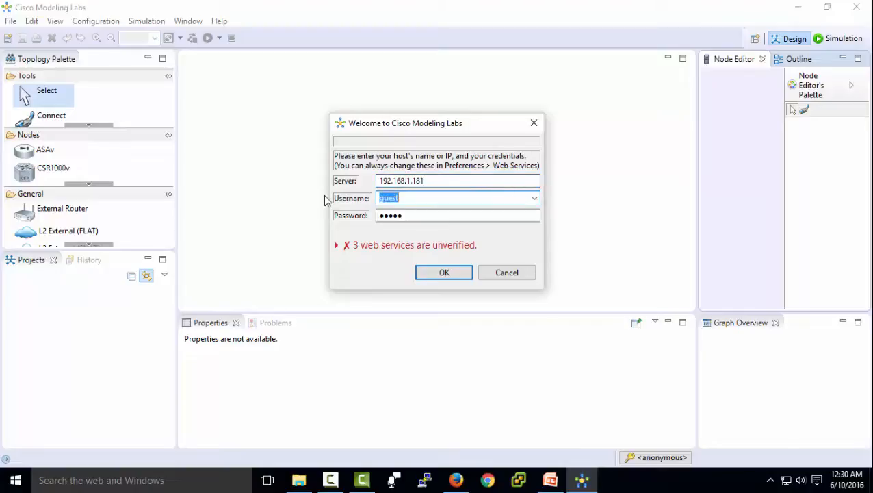
text(Te)
double_click(412, 214)
key(BackSpace)
text(test)
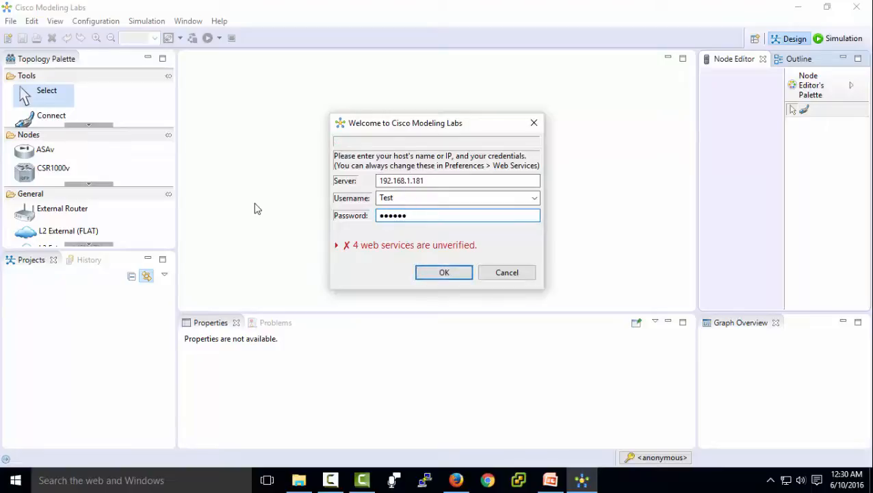
key(Return)
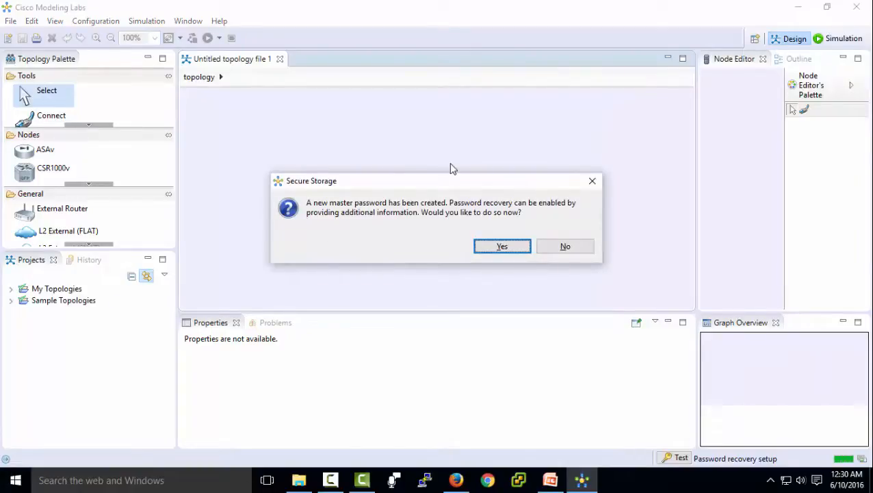
- Accept secure-storage password recovery and fill in both recovery questions and answers
click(510, 248)
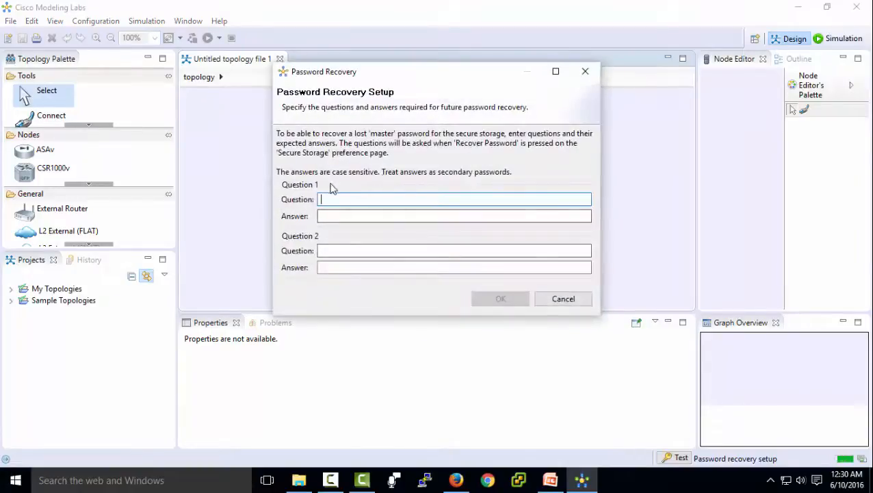
text(cisco)
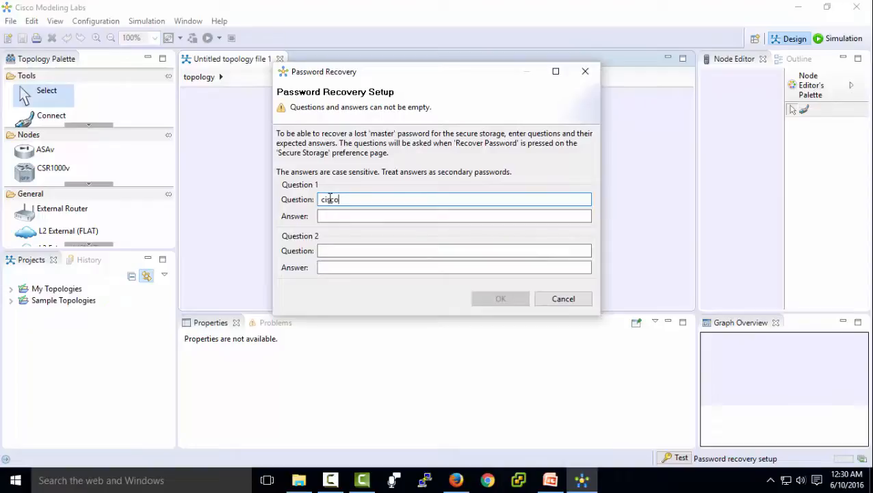
click(331, 216)
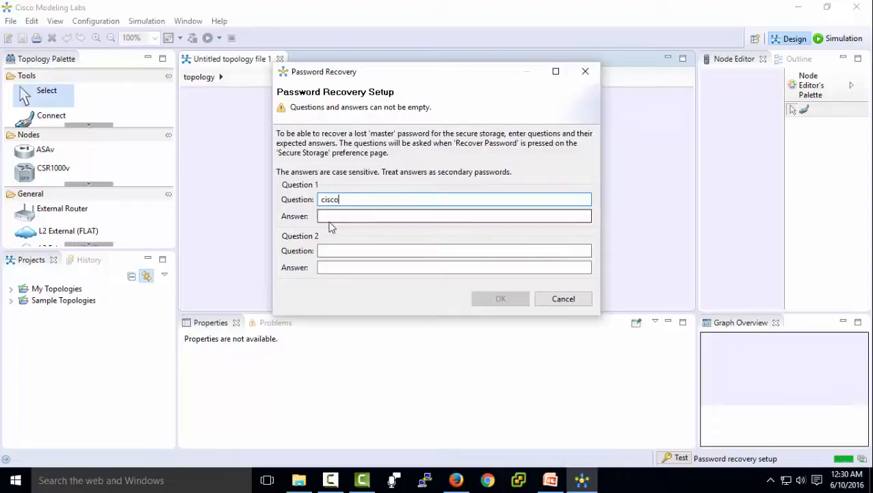
text(cisco)
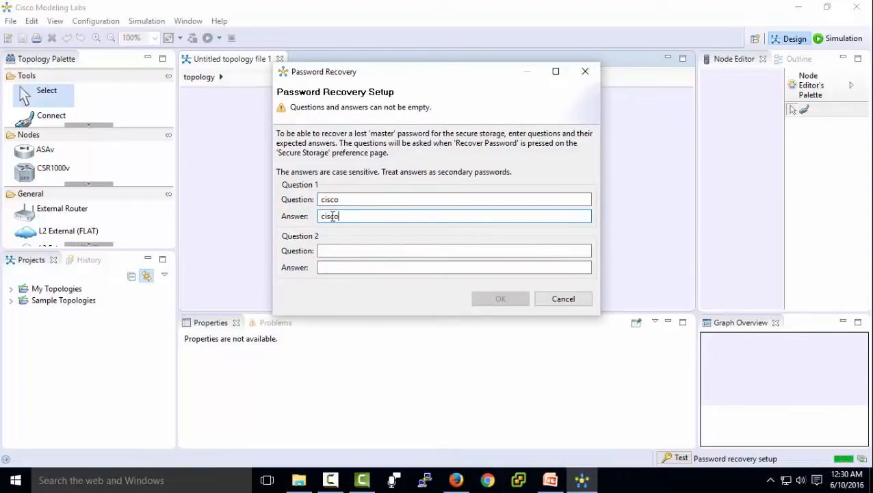
key(Tab)
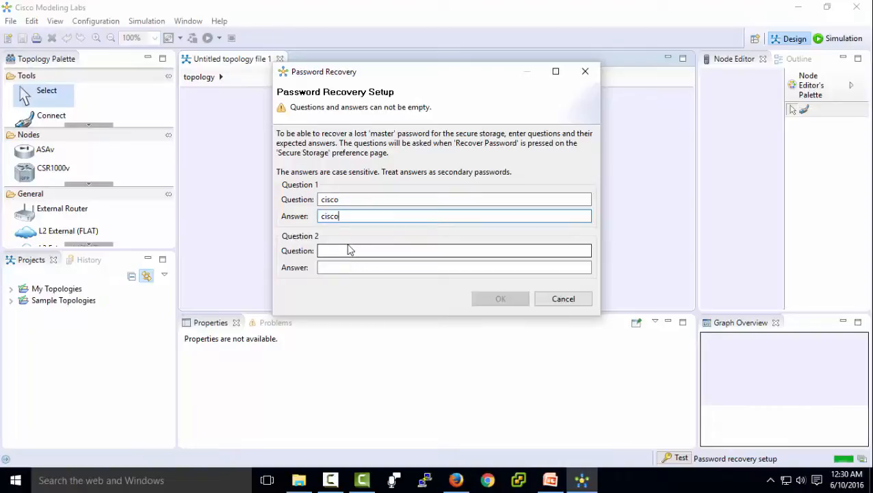
text(cisco)
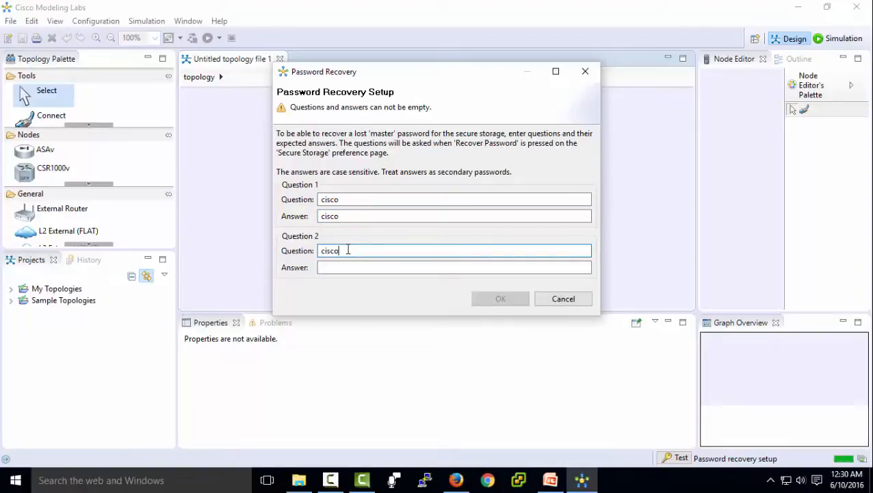
click(346, 269)
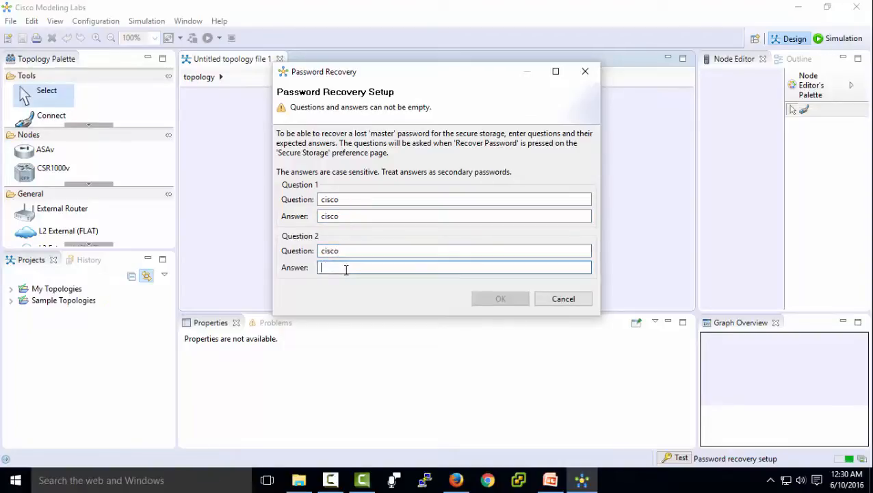
text(cisco)
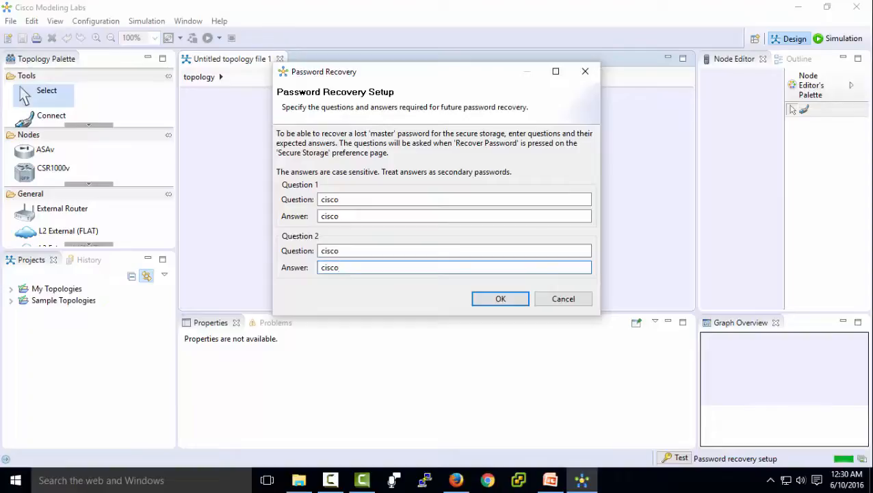
click(501, 299)
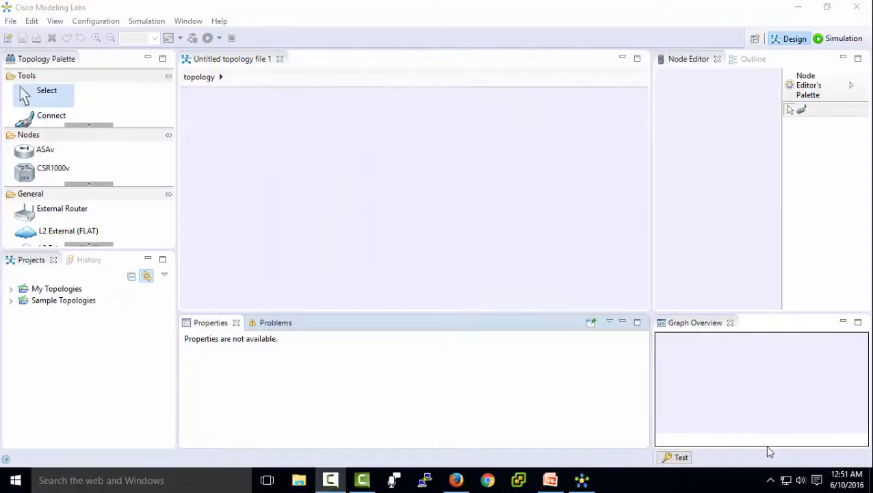
drag(673, 458, 676, 460)
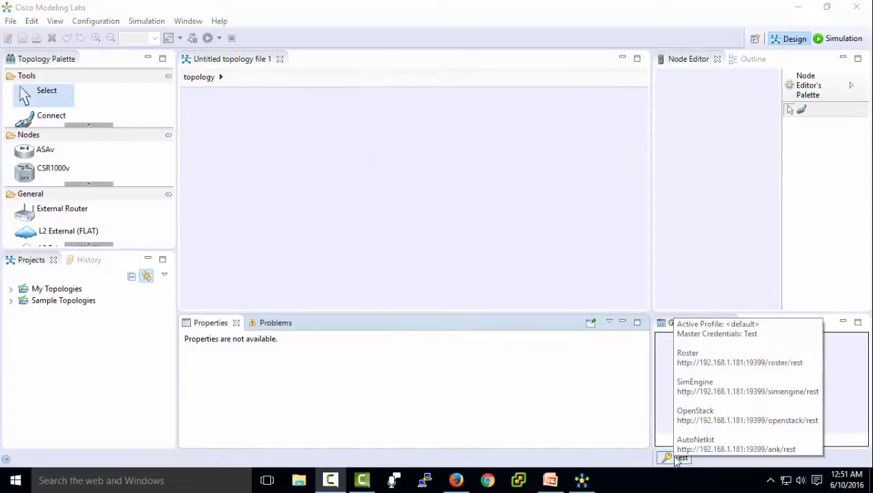
click(676, 459)
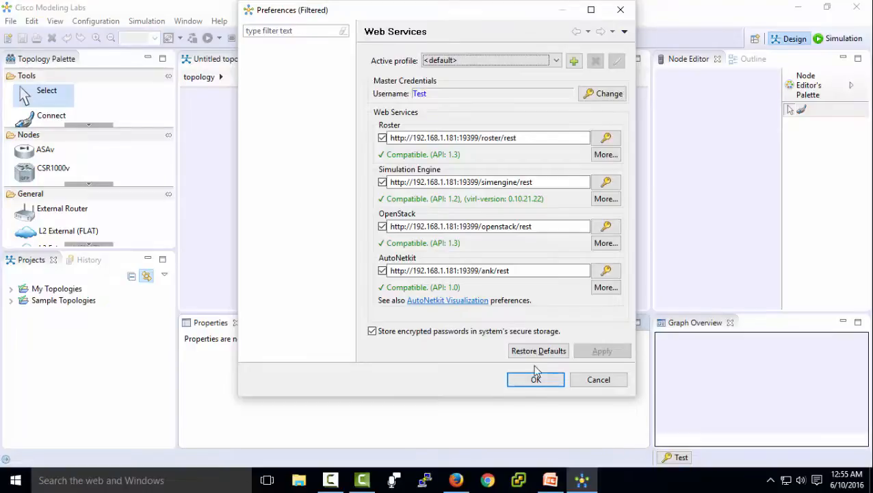
click(536, 380)
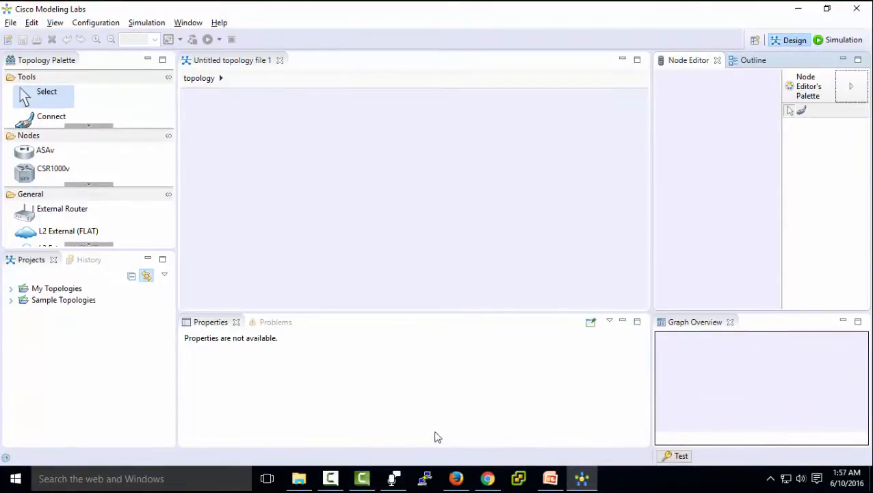
- Place three IOSv routers, iosv-1, iosv-2 and iosv-3, on the canvas
drag(131, 259, 131, 384)
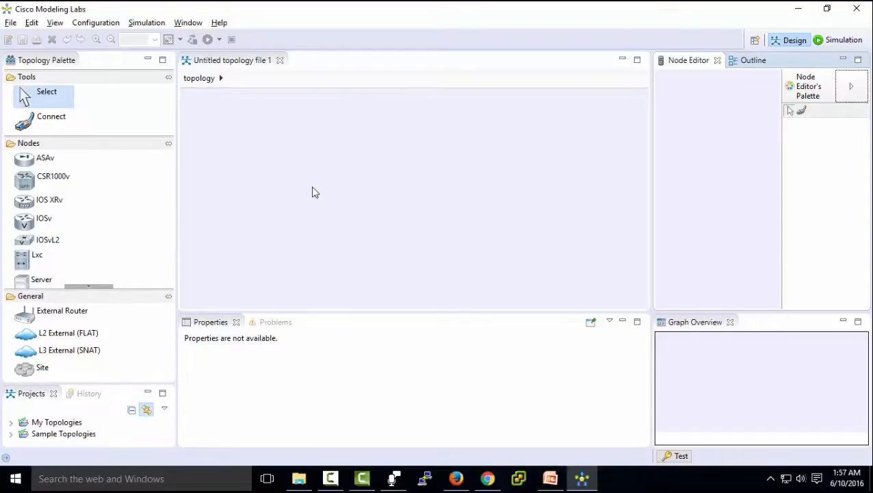
click(29, 226)
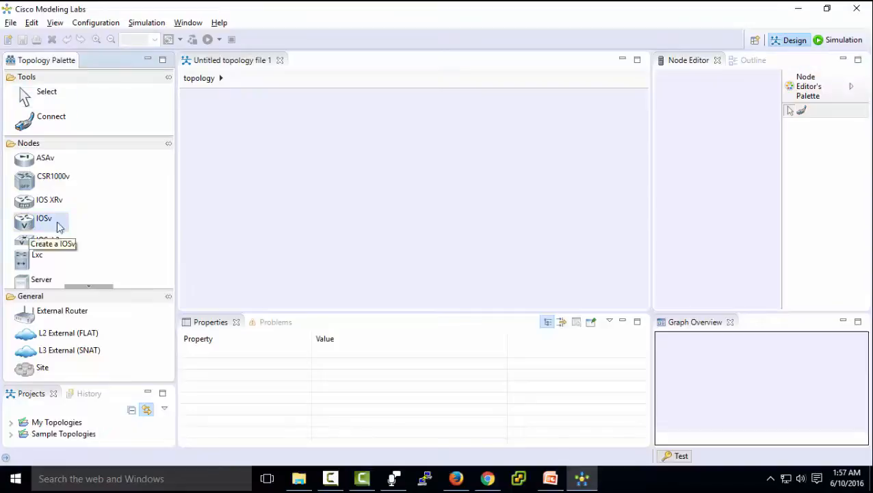
click(375, 128)
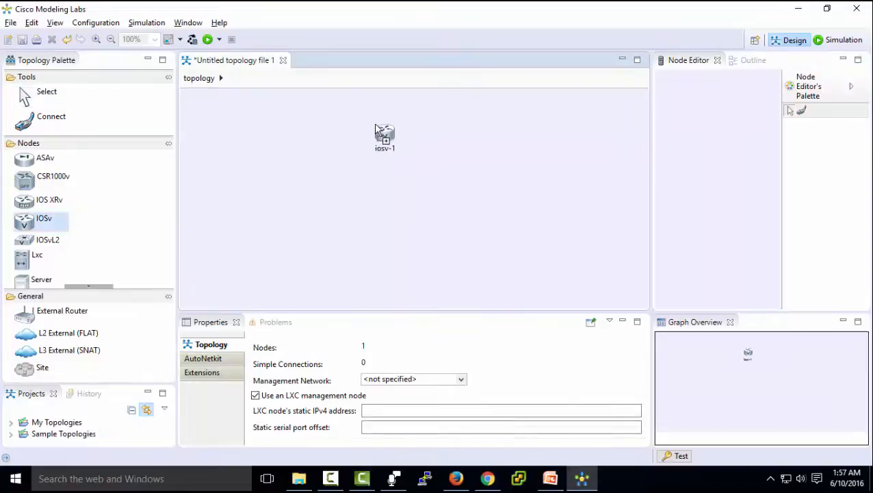
click(313, 211)
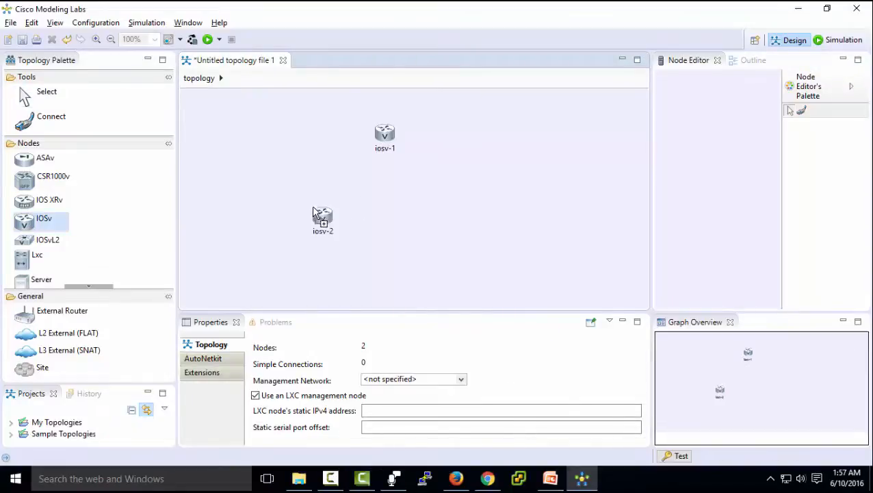
click(443, 218)
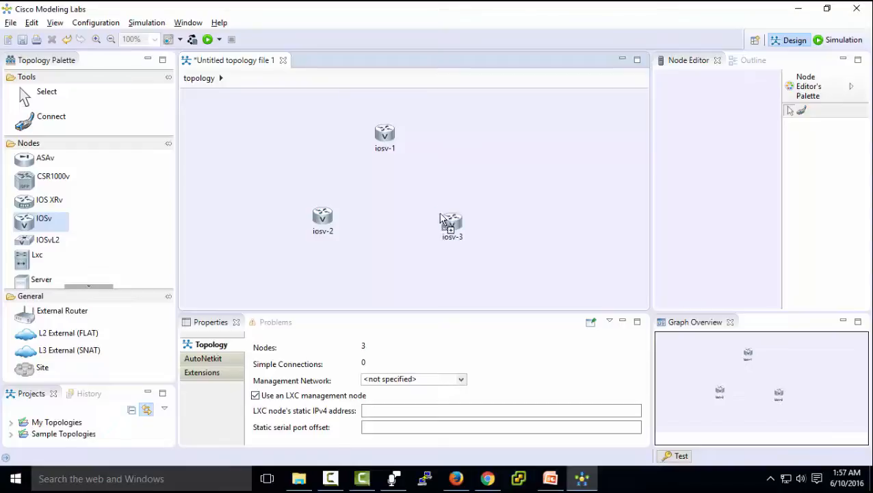
- Link the routers in a triangle: iosv-1–iosv-2, iosv-1–iosv-3 and iosv-2–iosv-3
click(47, 122)
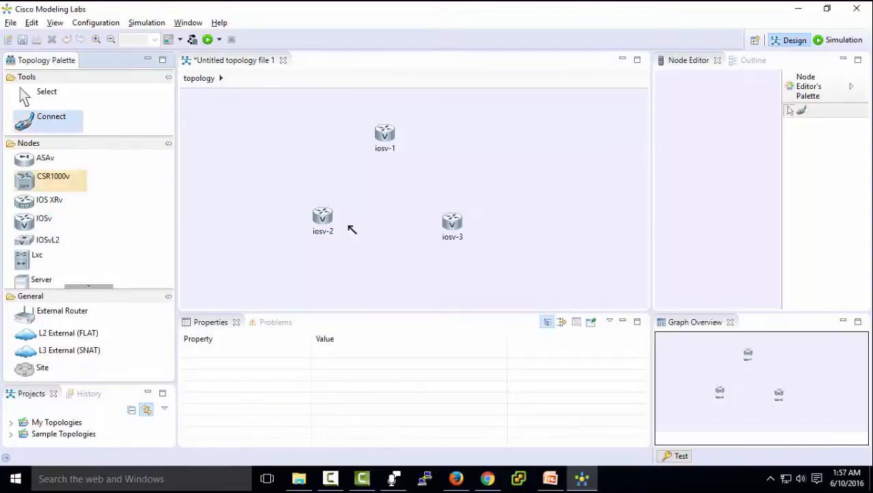
click(385, 137)
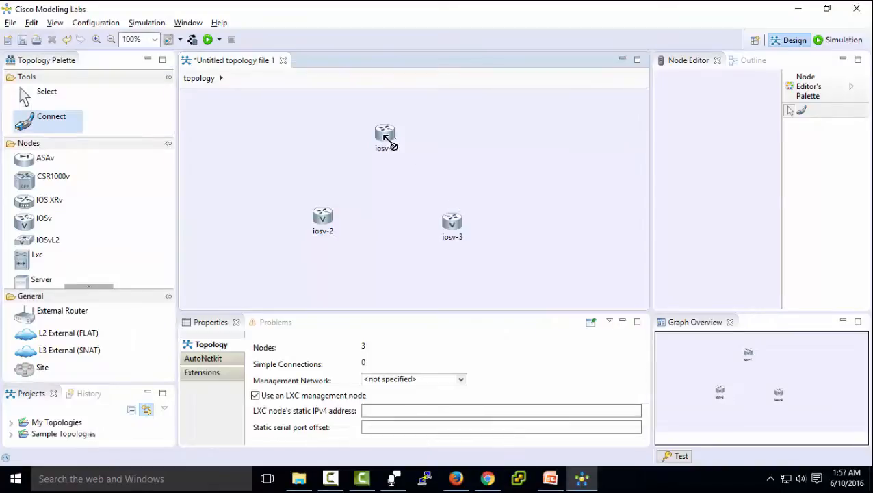
click(327, 217)
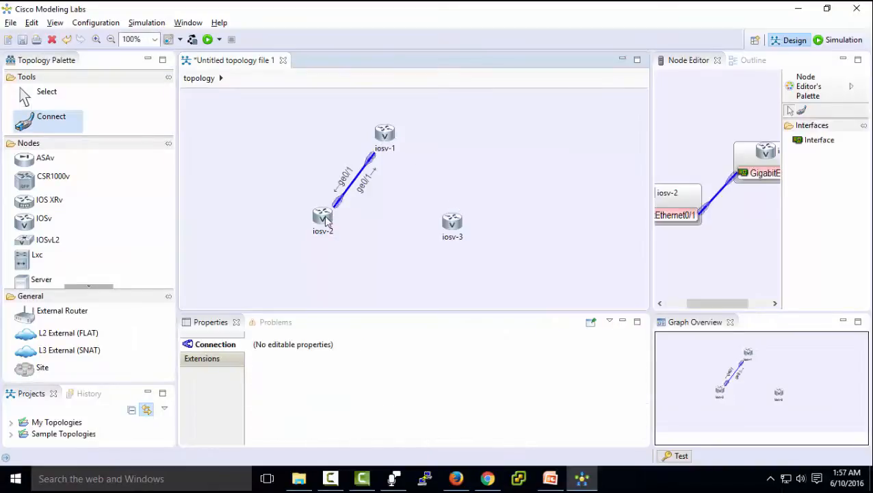
click(385, 136)
click(453, 223)
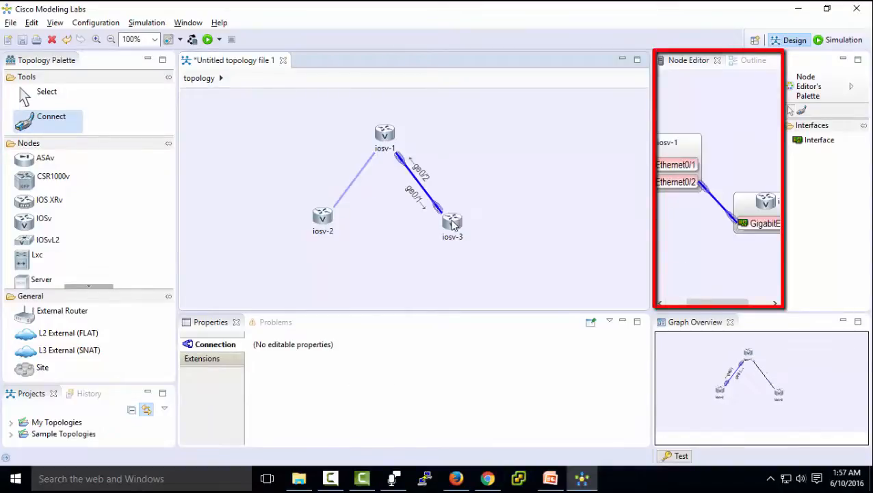
click(326, 229)
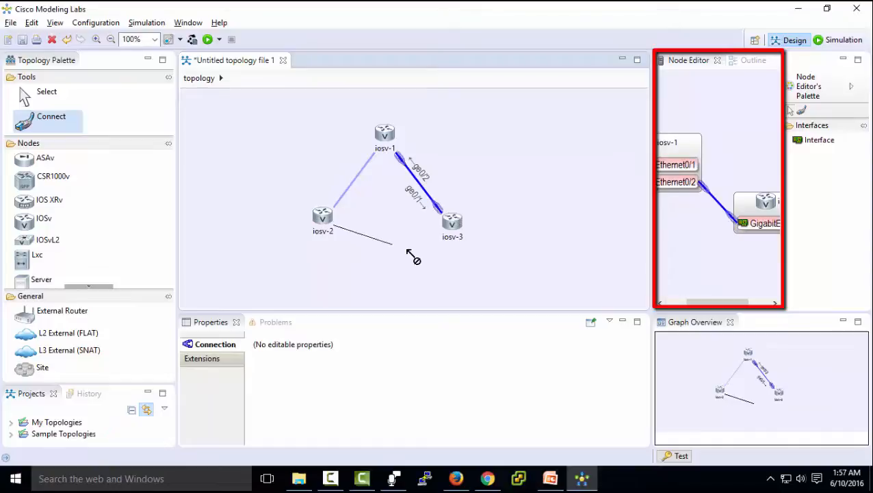
click(452, 228)
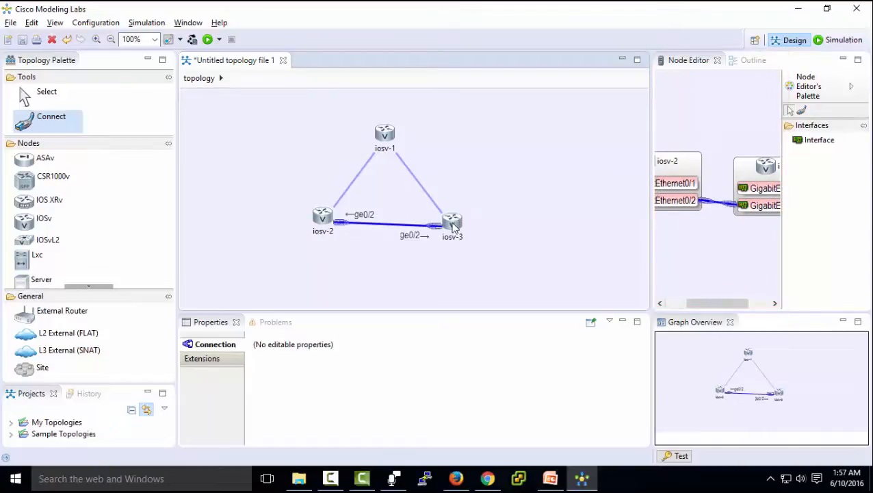
click(28, 283)
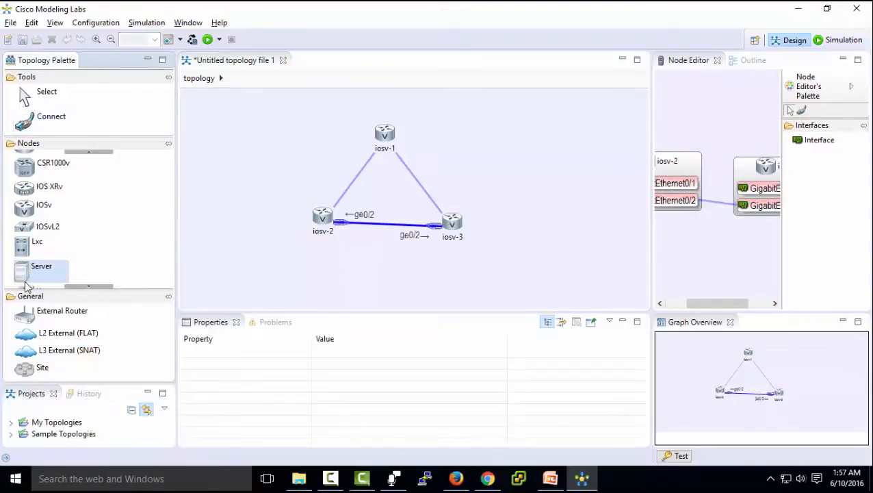
- Place server-1 beside iosv-2 and server-2 beside iosv-3, linking each server to its router
click(235, 217)
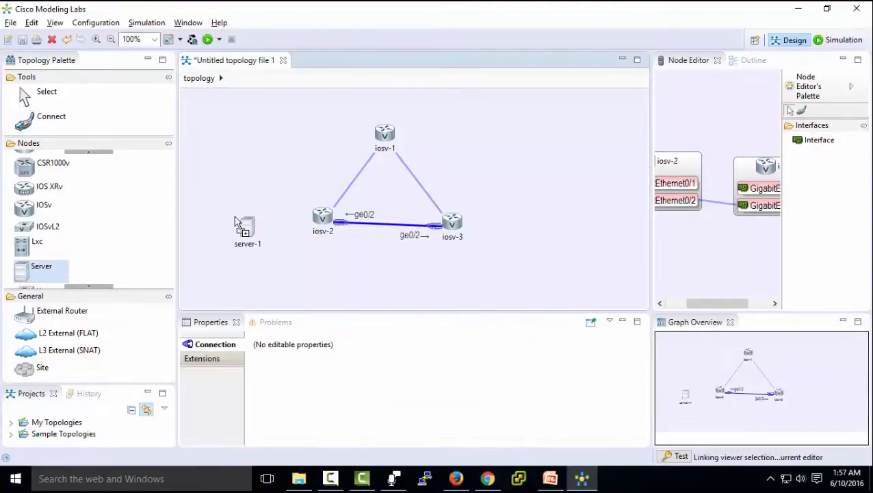
click(528, 226)
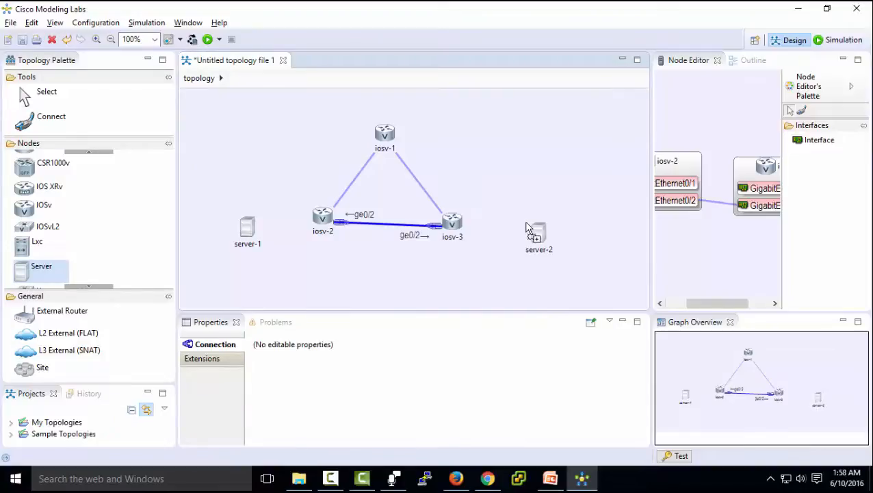
click(52, 117)
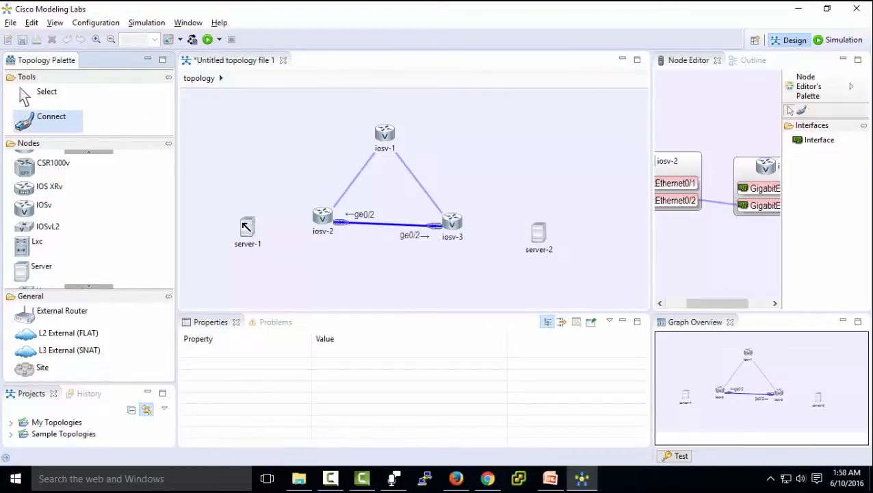
click(246, 226)
click(322, 217)
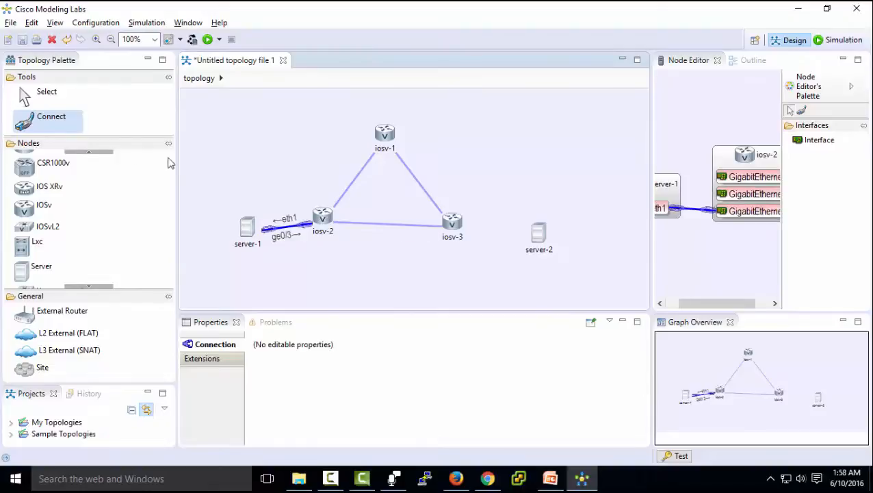
click(457, 222)
click(538, 235)
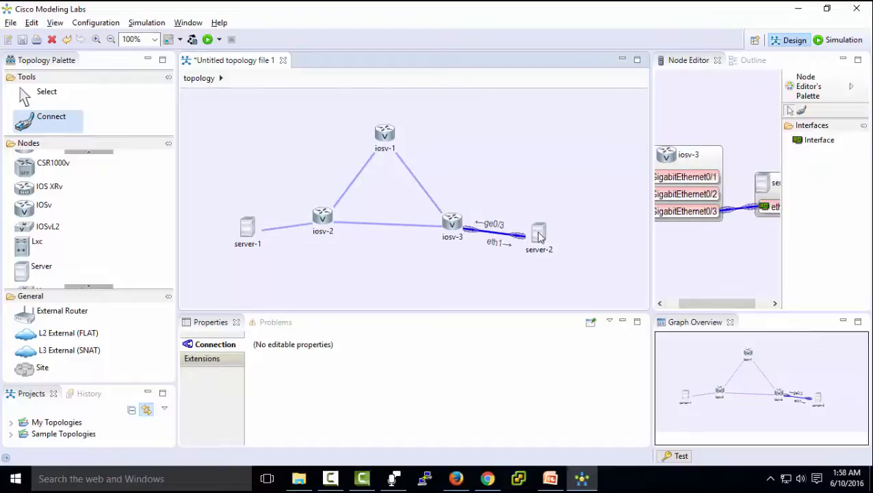
click(38, 92)
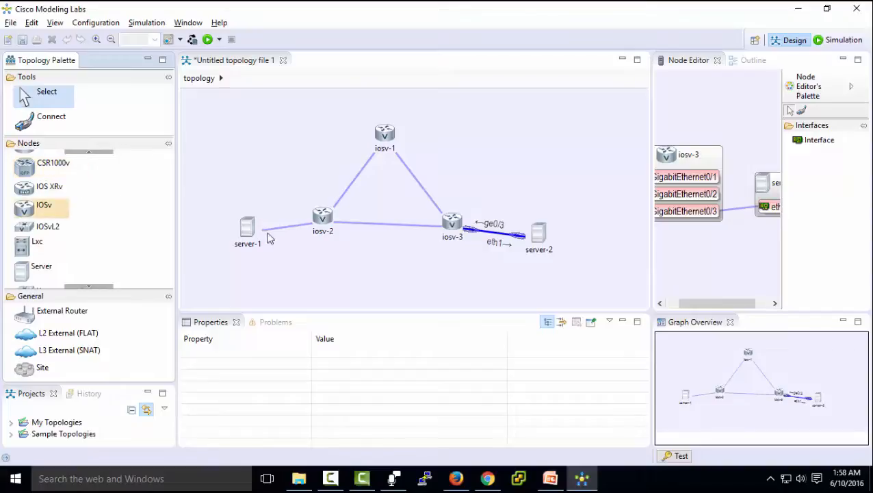
click(381, 204)
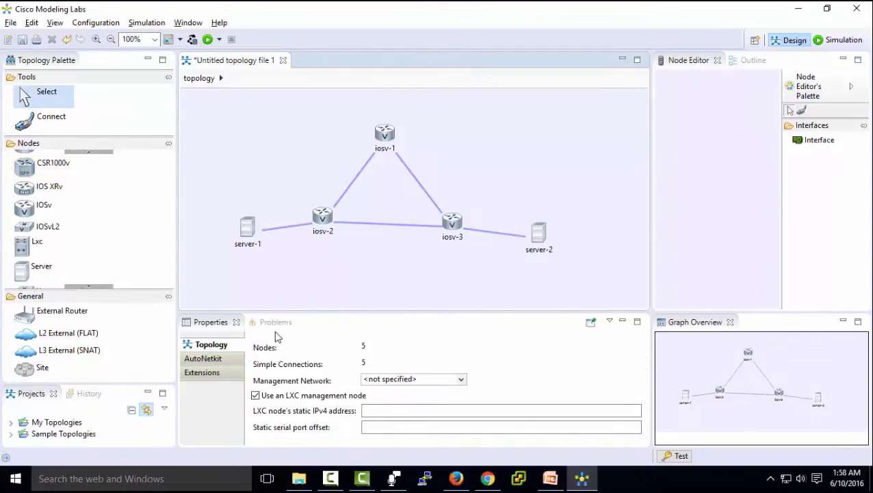
- Leave the management network unspecified and stop using an LXC management node
click(461, 380)
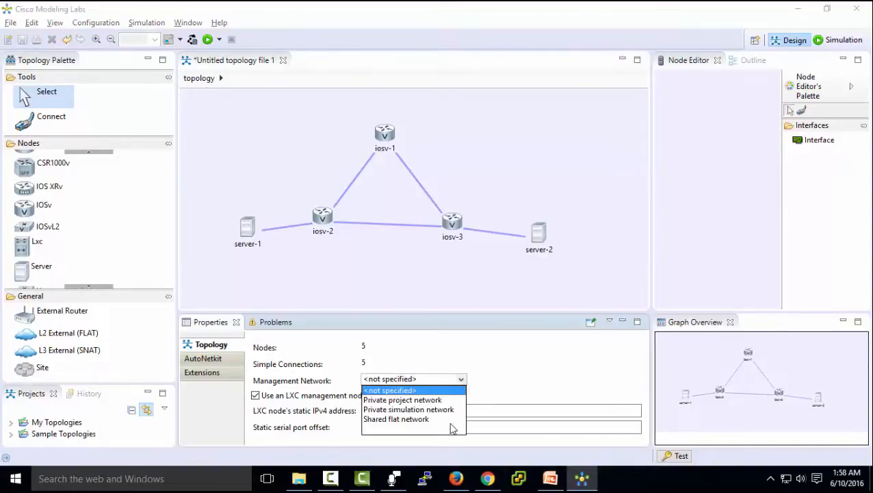
click(449, 391)
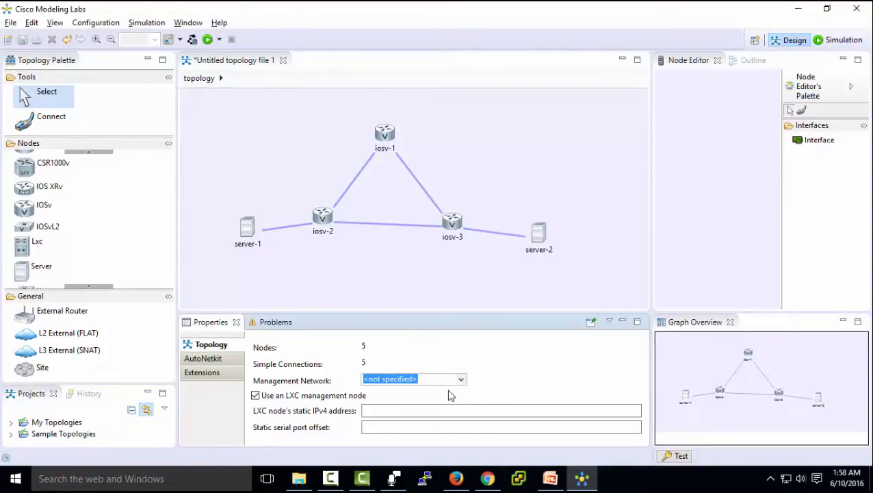
click(256, 396)
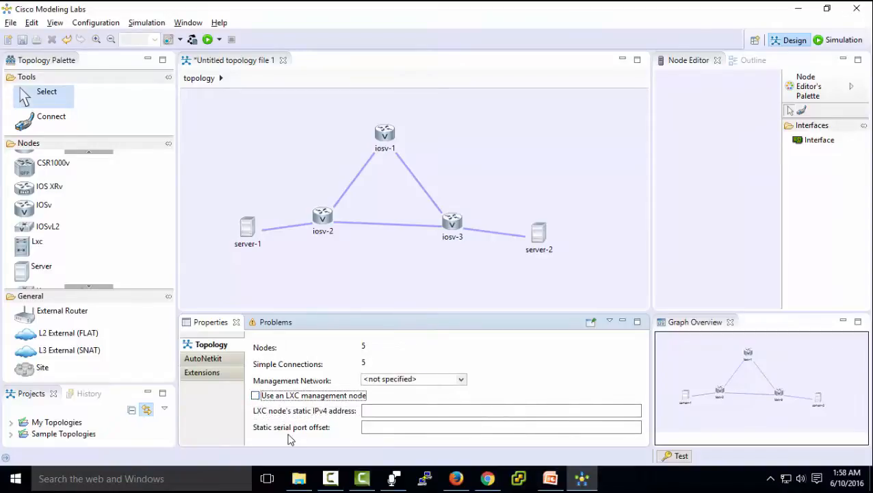
- Set Enable CDP to true in the topology's AutoNetkit settings
click(218, 364)
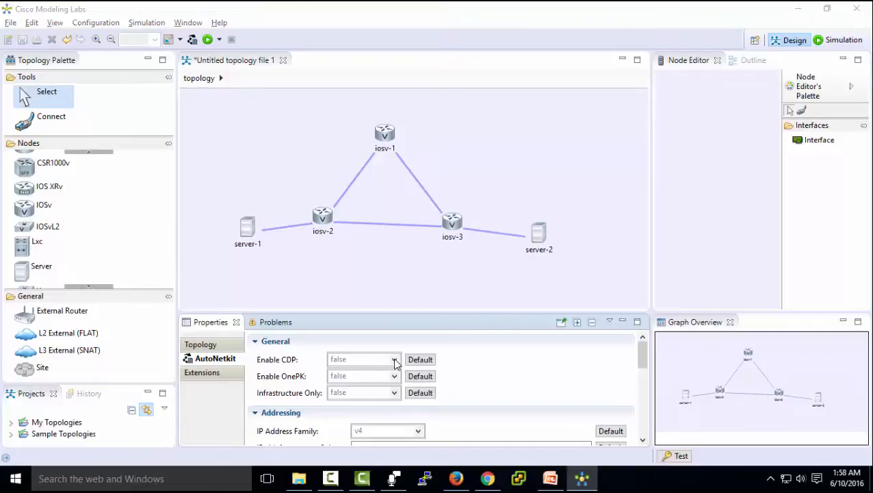
double_click(396, 363)
click(396, 364)
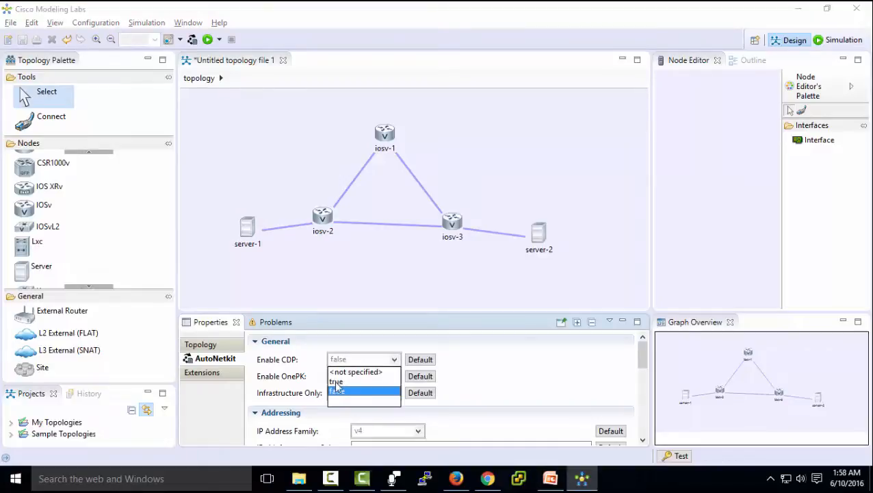
click(336, 382)
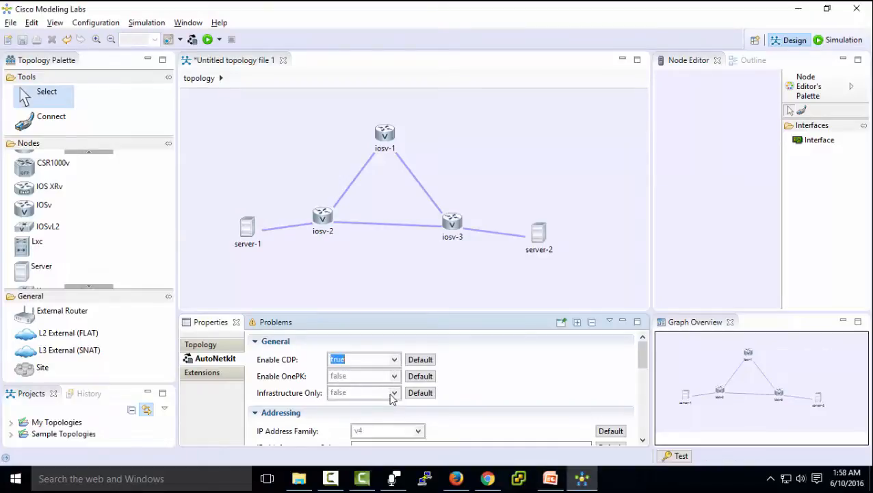
drag(644, 361, 646, 375)
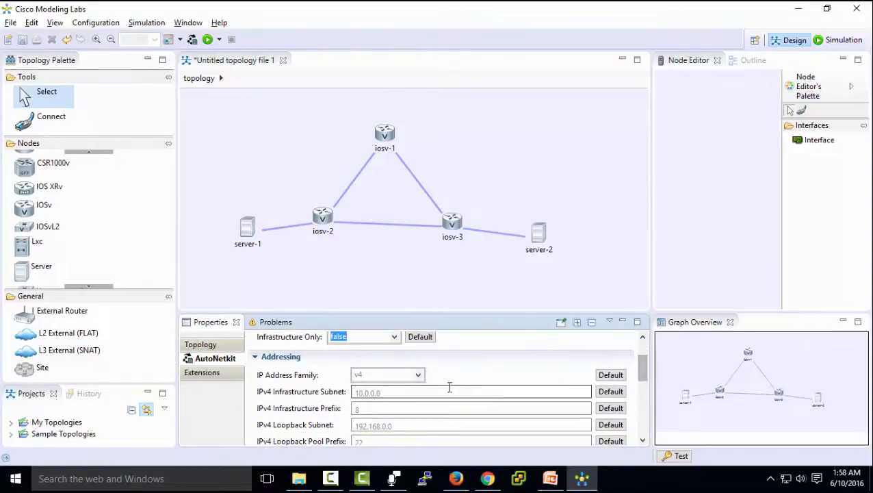
- Keep the AutoNetkit IP address family at v4 after briefly trying v6
click(417, 374)
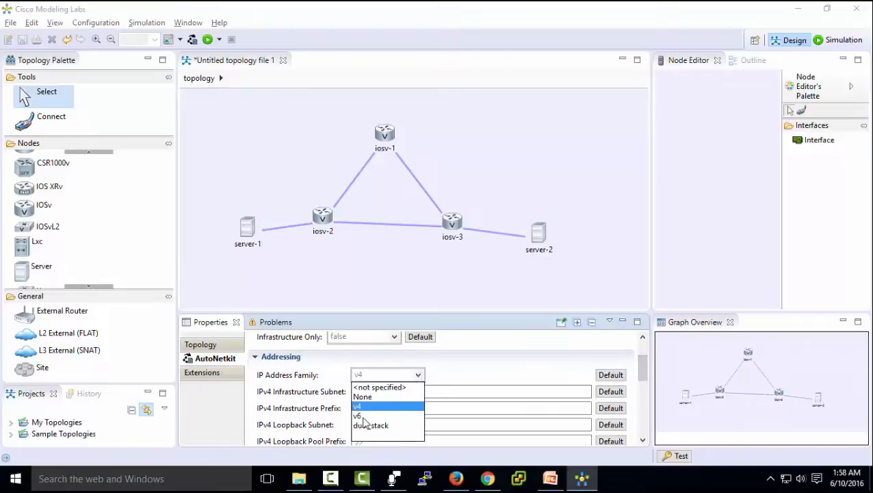
click(387, 416)
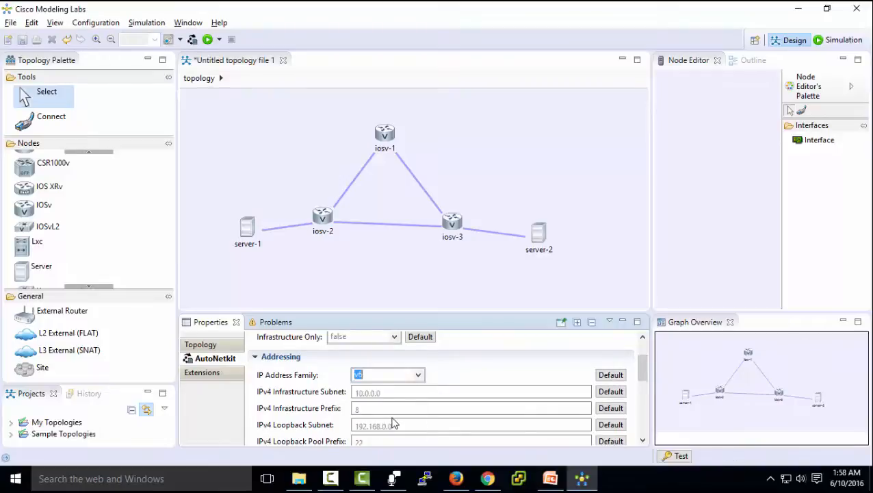
click(419, 377)
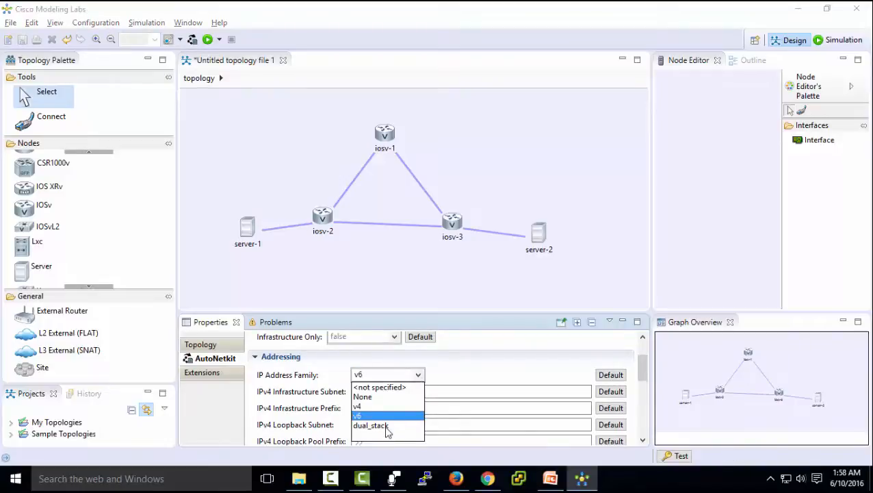
click(369, 407)
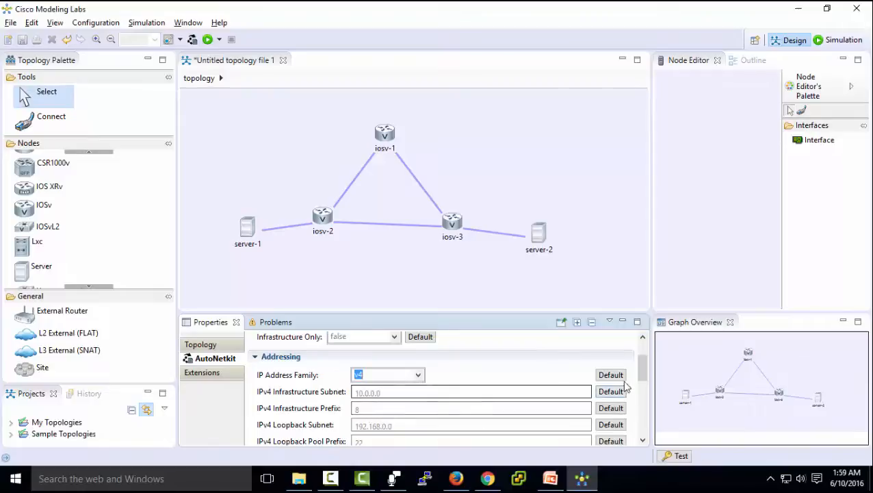
drag(643, 371, 646, 423)
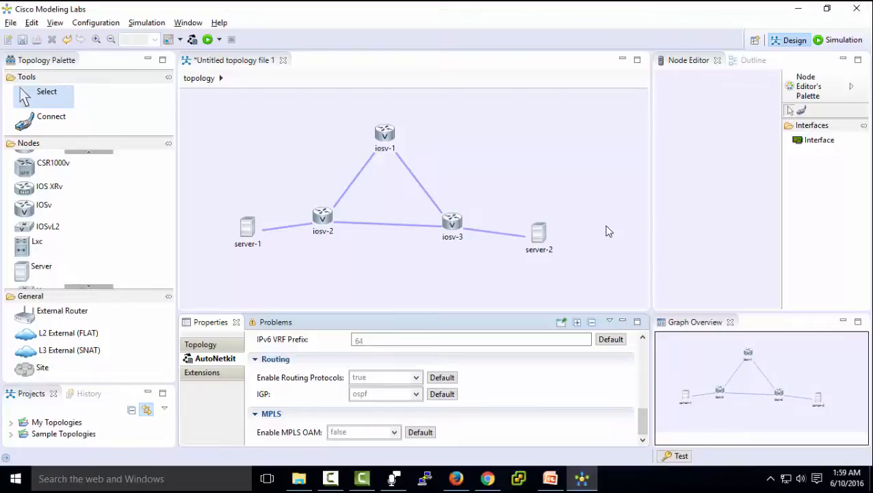
- Select router iosv-1 and scroll through its AutoNetkit properties
click(384, 136)
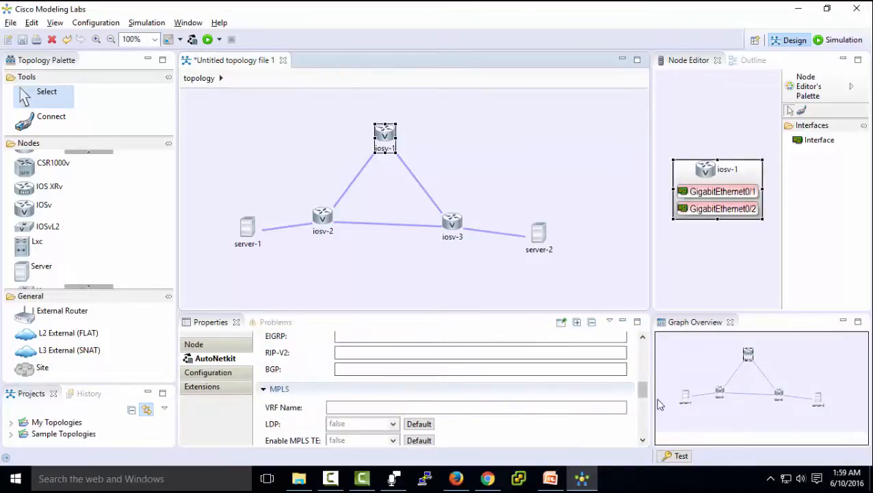
drag(644, 397, 647, 348)
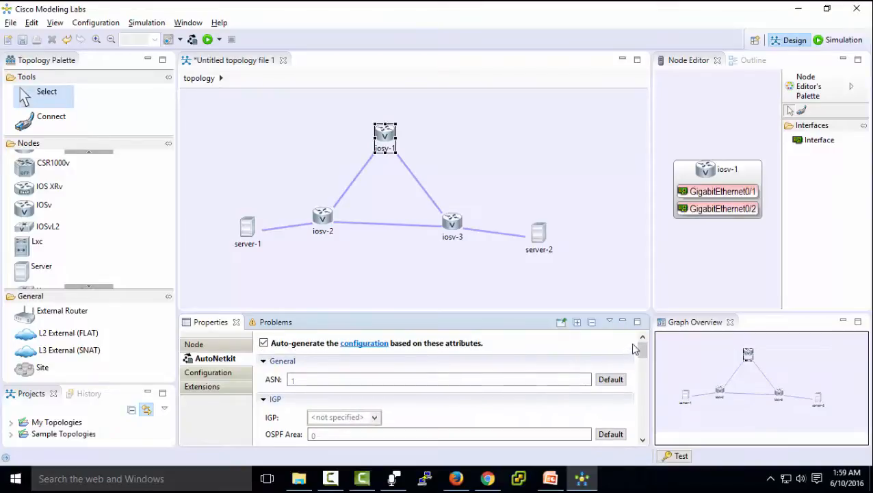
drag(642, 348, 657, 338)
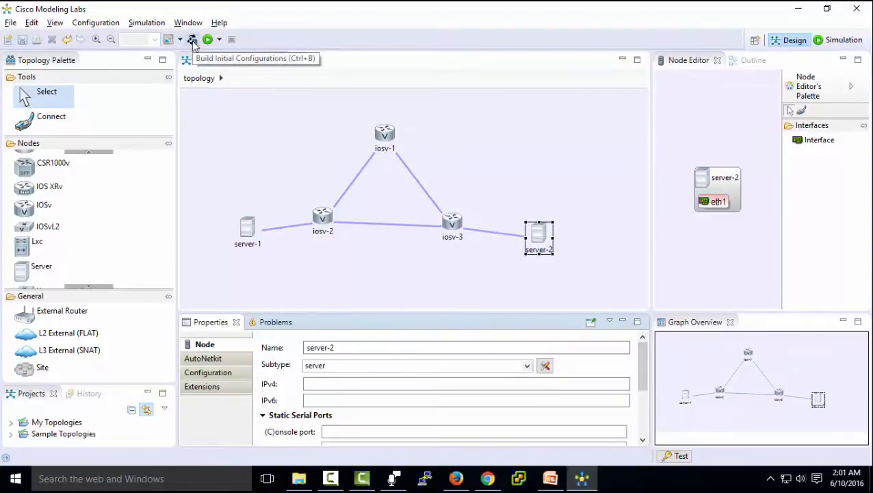
- Build the configurations with AutoNetkit, saving the topology as topology-FirstSample.virl in My Topologies
click(192, 43)
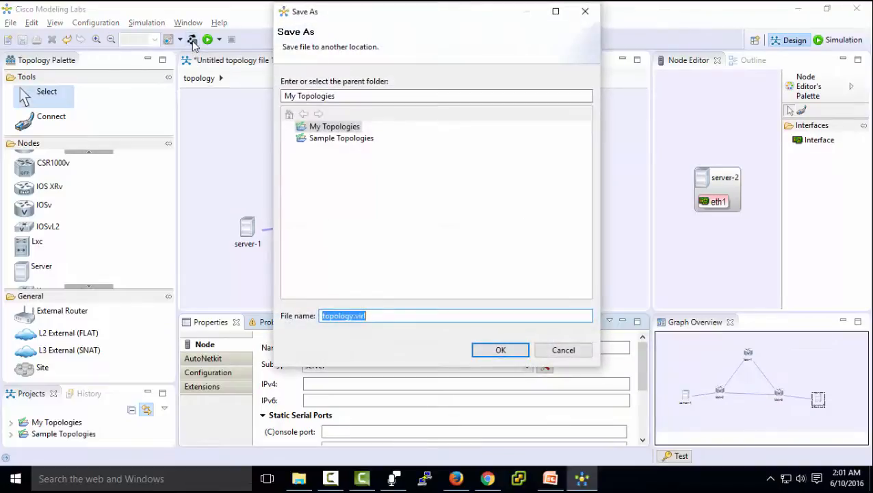
click(352, 316)
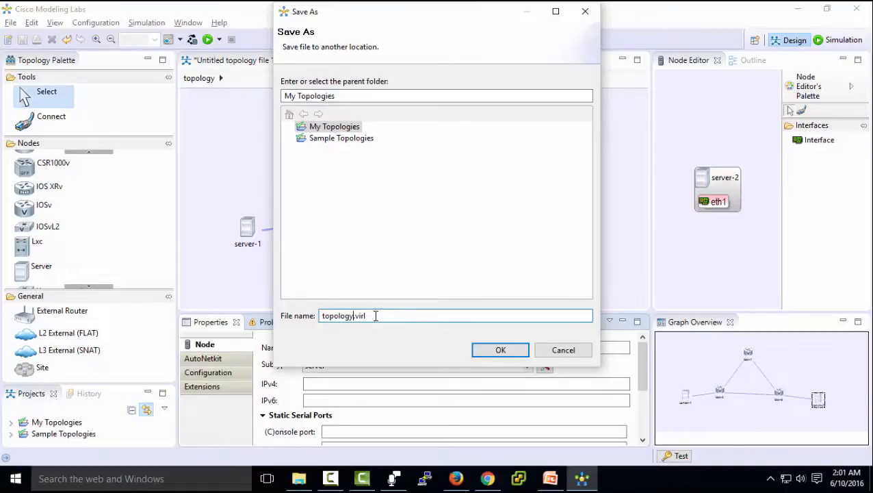
text(-FirstSample)
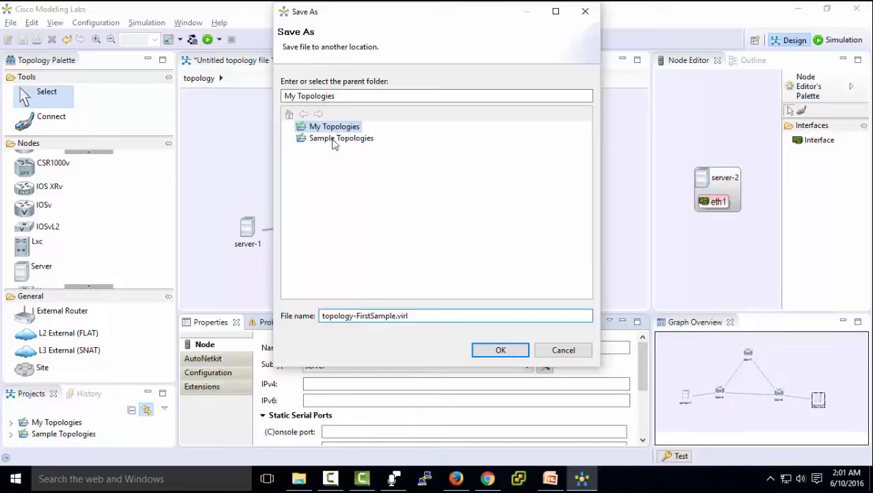
click(501, 351)
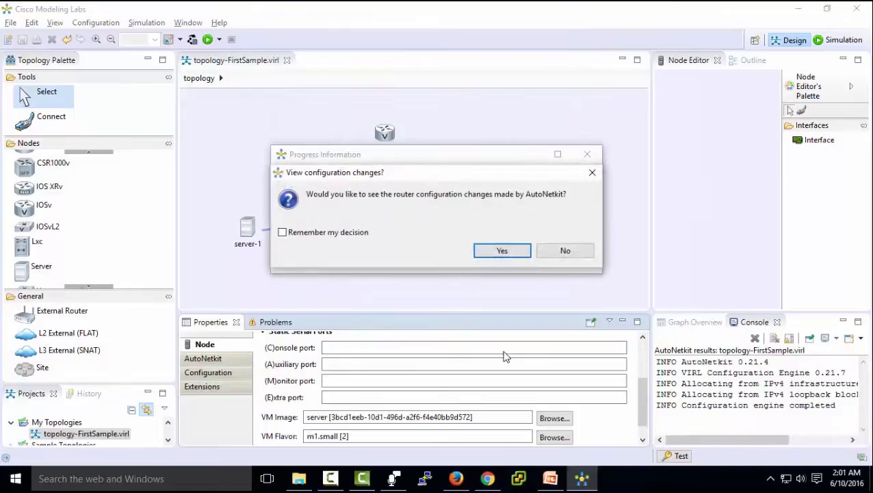
- Scroll through AutoNetkit's node configuration changes in the Text Compare dialog, then close it
click(501, 250)
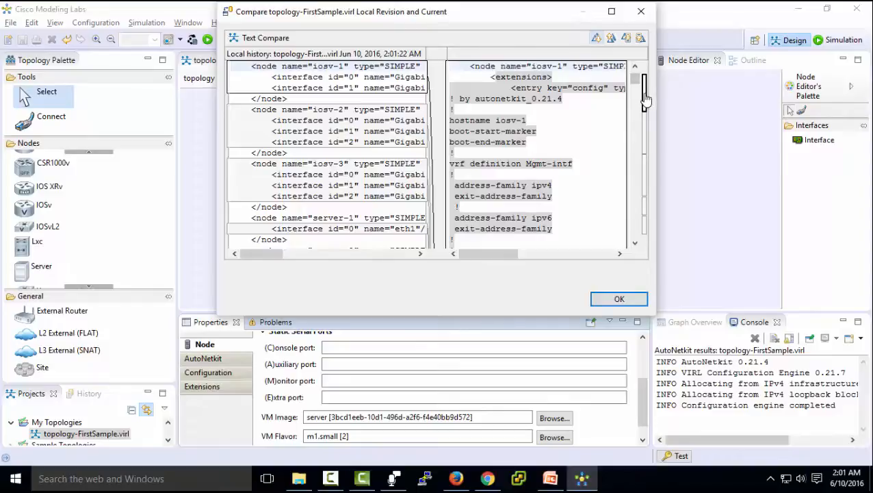
scroll(644, 100, up, 1)
drag(644, 99, 644, 233)
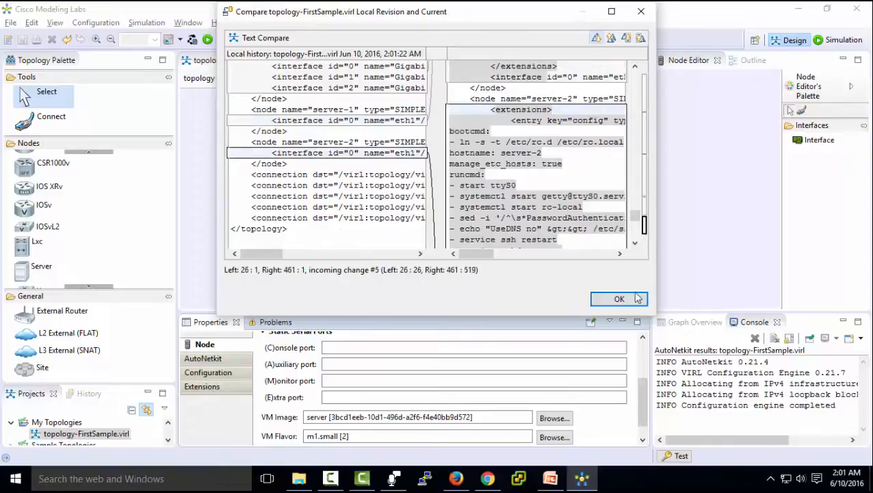
click(633, 298)
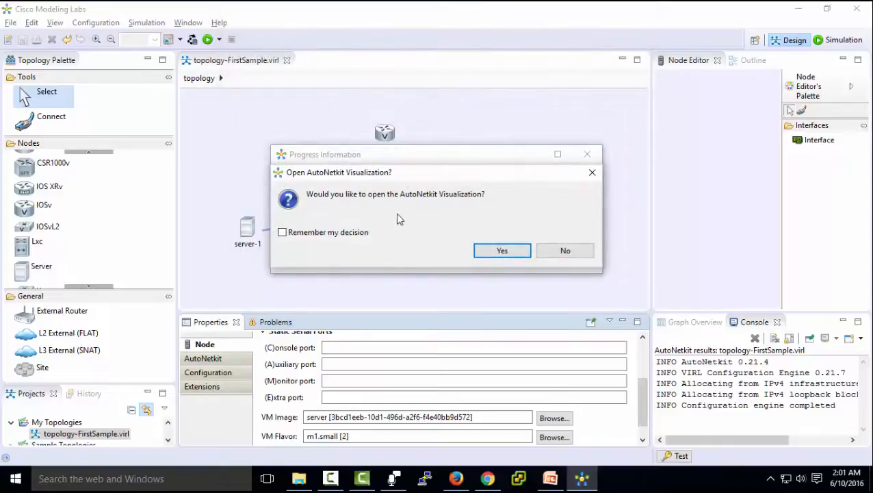
- Open the AutoNetkit Visualization, view the Layer 2, Layer 3 and OSPF layers, then close it
click(500, 250)
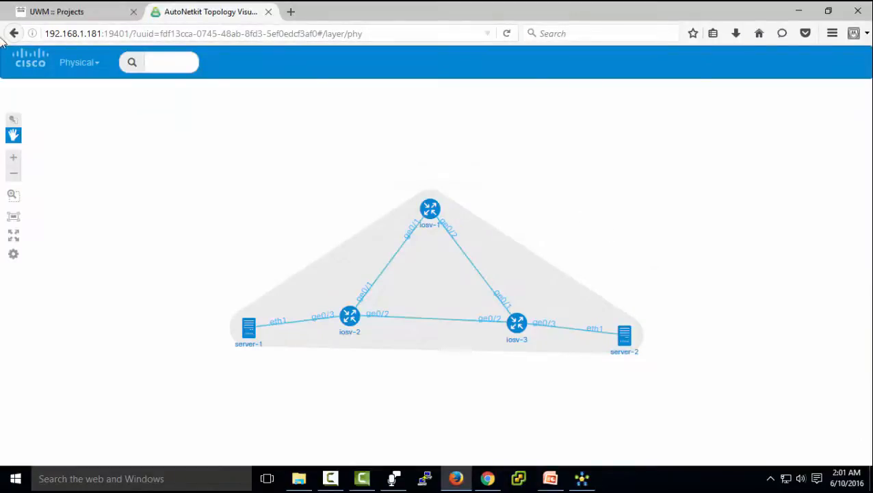
click(95, 63)
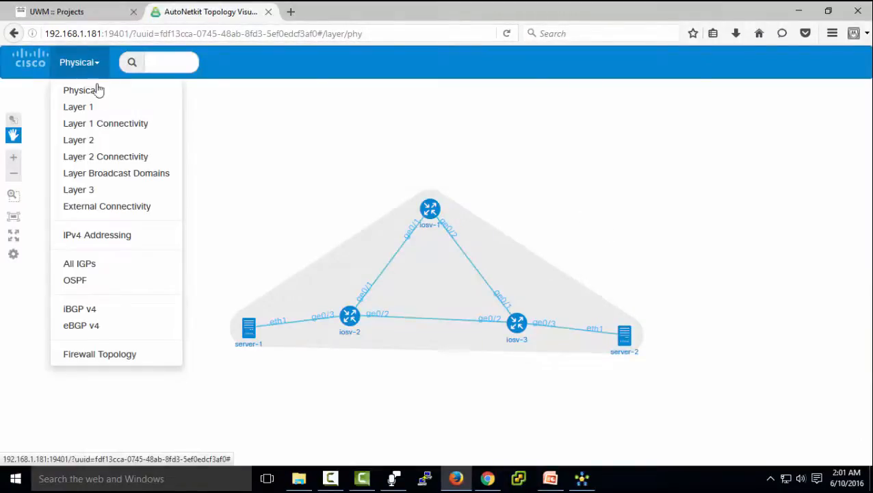
click(98, 144)
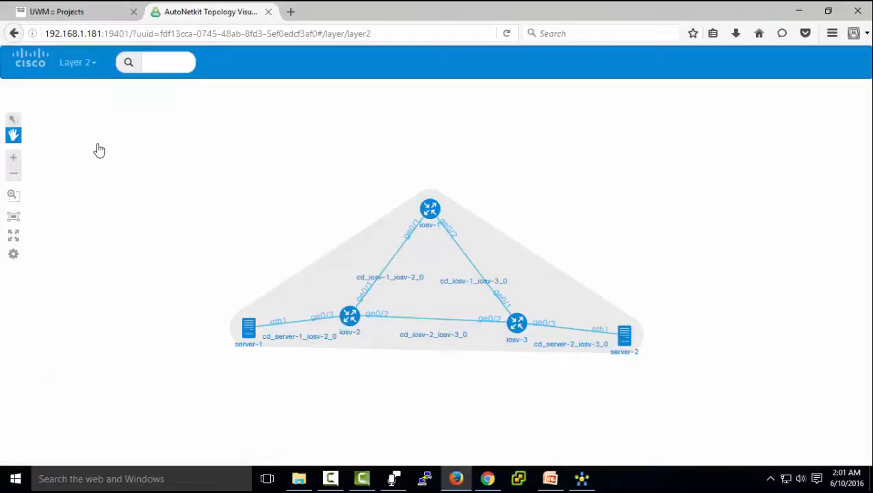
click(90, 64)
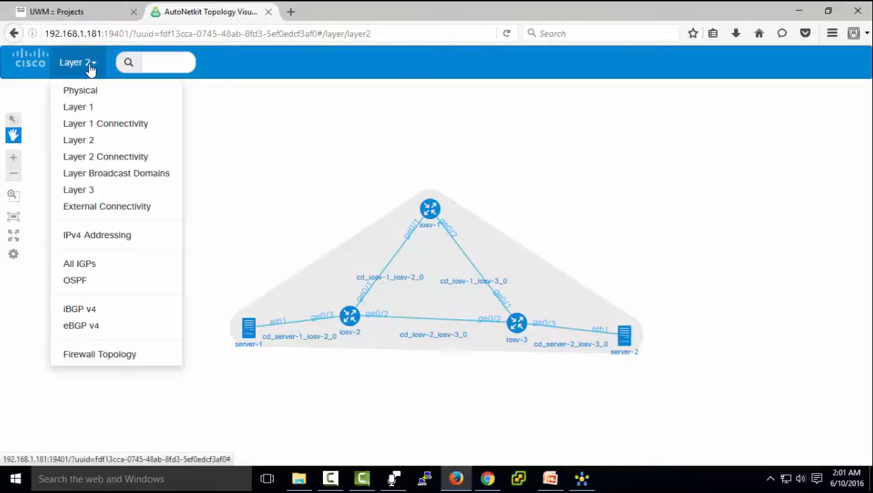
click(101, 197)
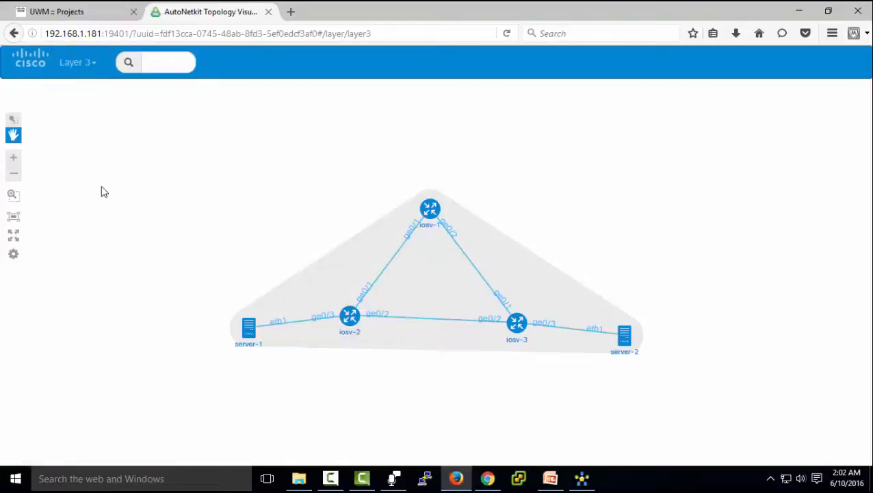
click(81, 64)
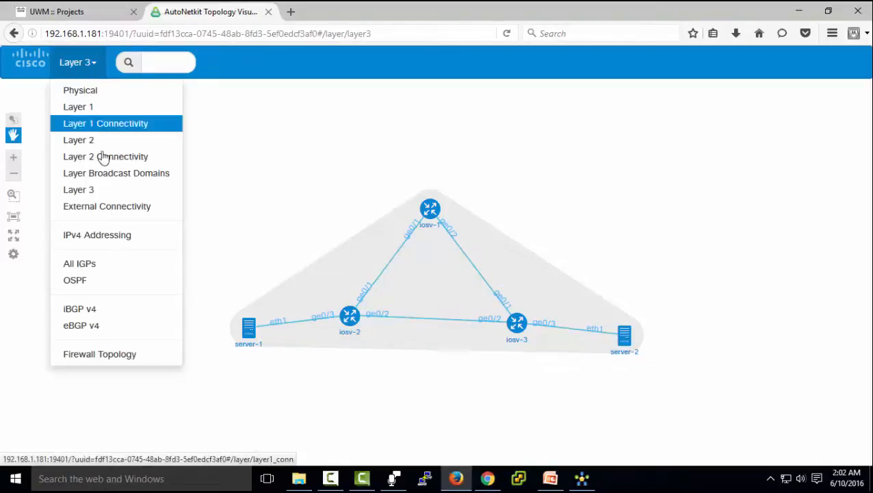
click(99, 281)
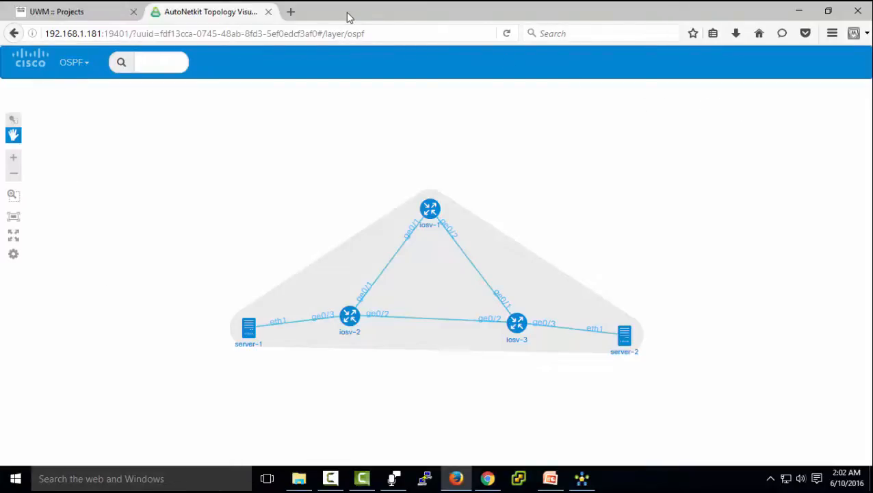
click(268, 12)
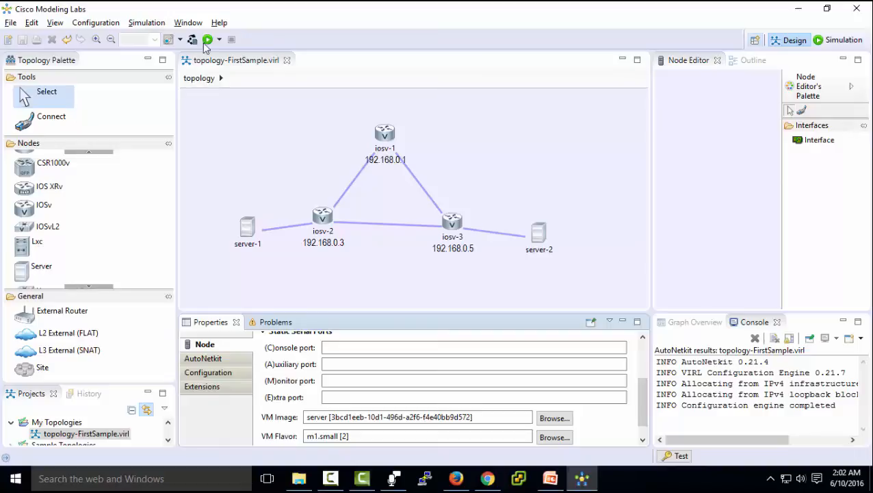
- Launch topology-FirstSample in the Simulation perspective and refresh until iosv-1–3, server-1 and server-2 show ACTIVE
click(209, 40)
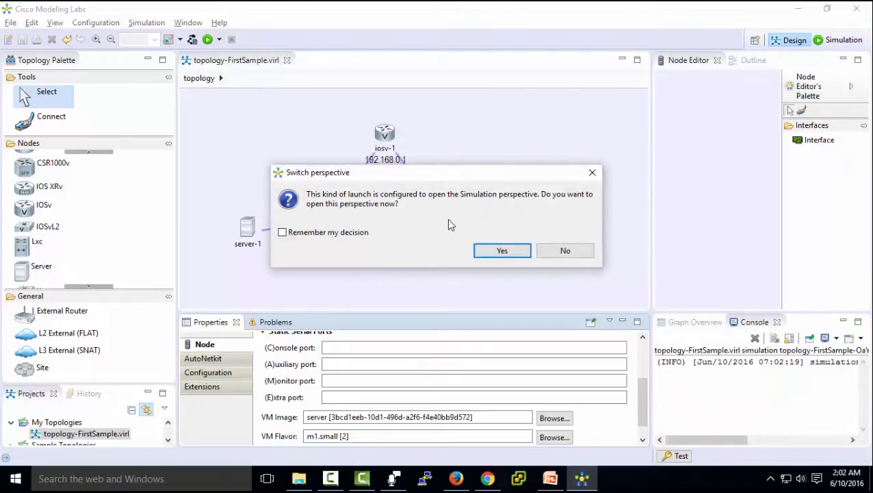
click(503, 252)
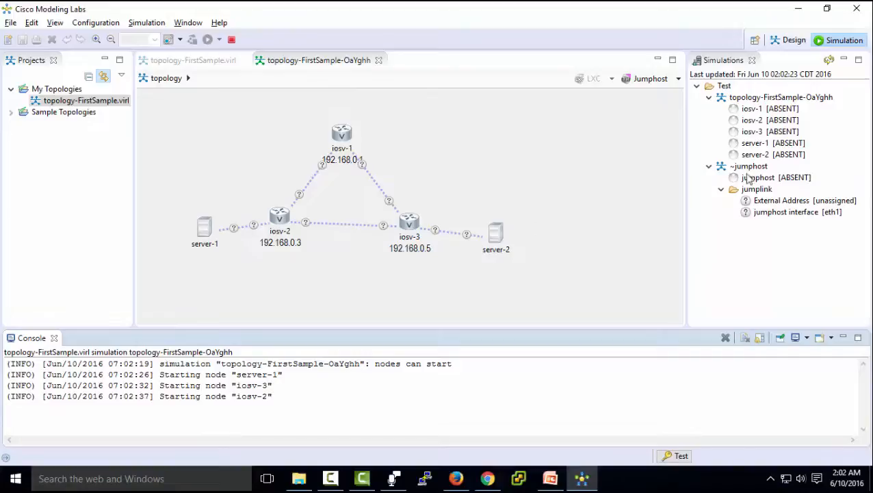
click(829, 61)
click(829, 61)
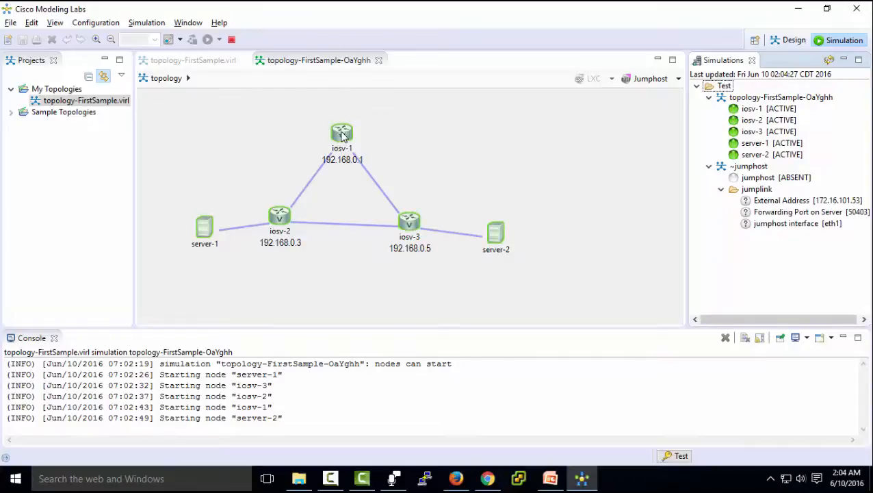
- Open a telnet session to iosv-1's console port and bring up its prompt
click(342, 136)
right_click(342, 136)
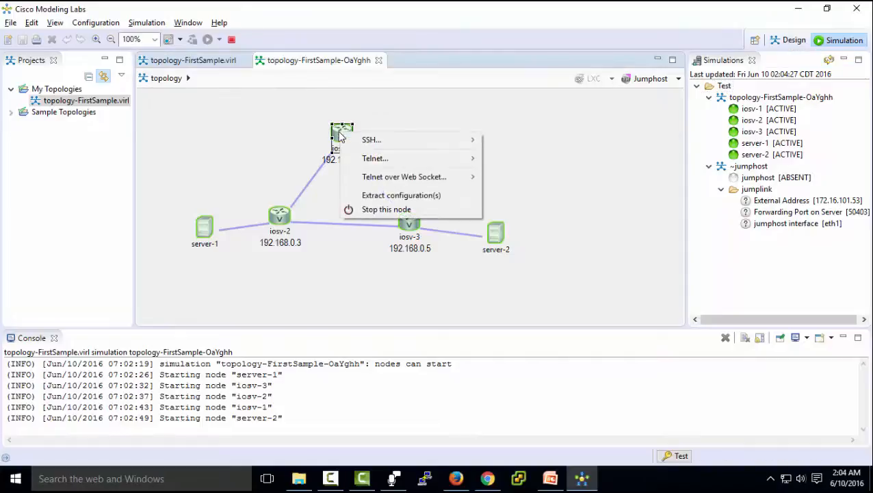
mouse_move(411, 158)
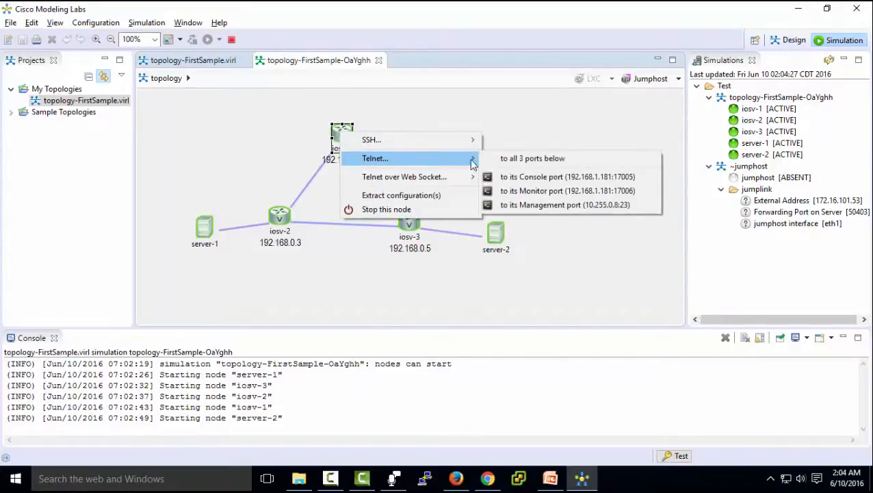
click(532, 178)
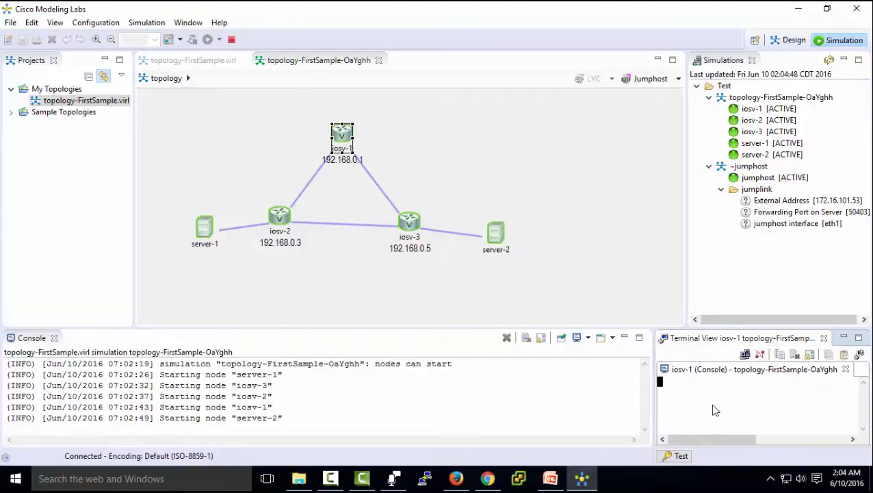
key(Return)
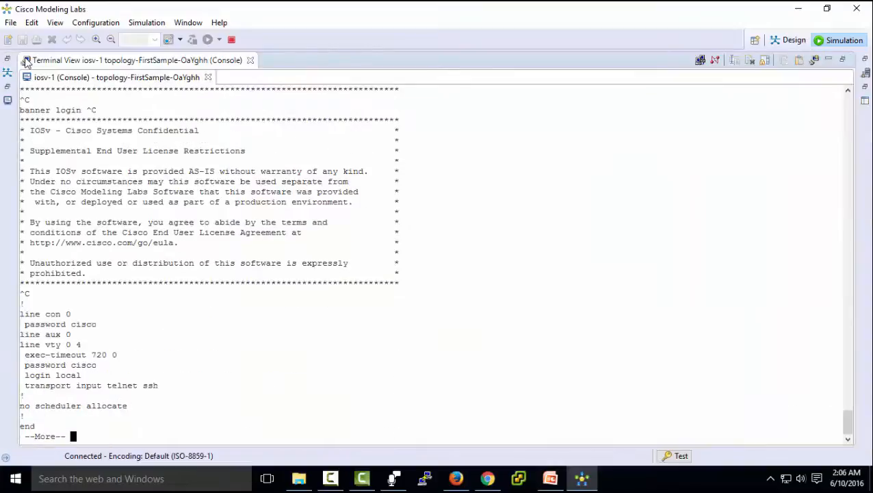
- Run 'sh ip route' to see the OSPF routes, then exit the console
key(space)
text(s)
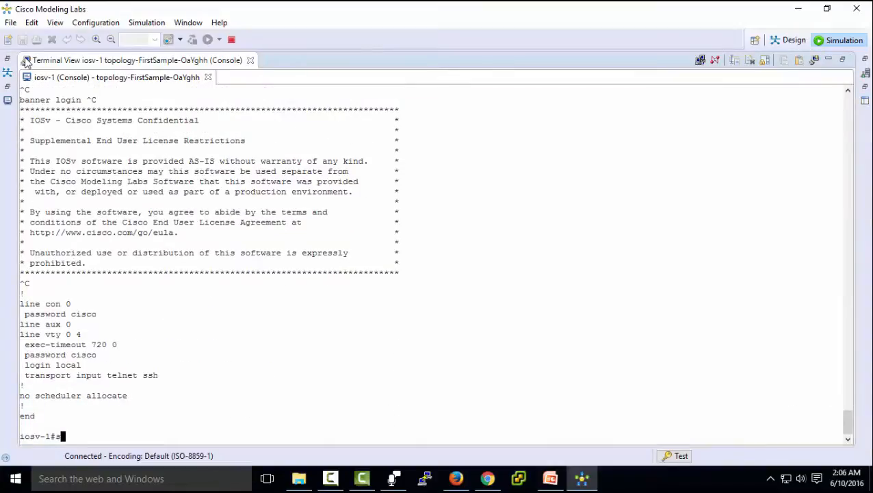
text(h ip route)
key(Return)
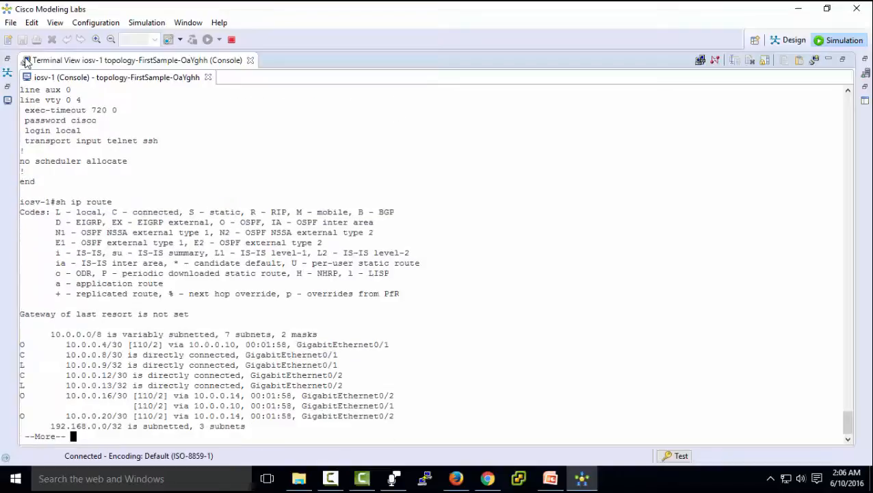
key(space)
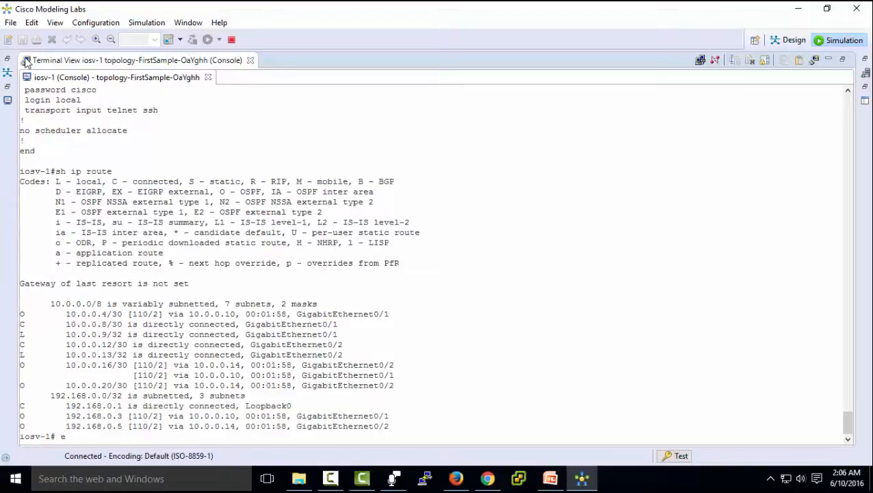
text(exit)
key(Return)
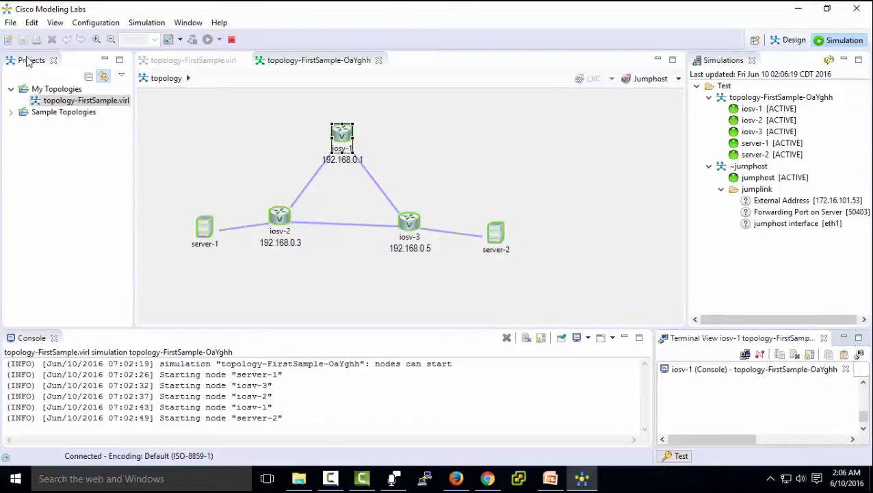
- Stop the simulation with configs extracted and terminal views closed, then refresh the Simulations list
click(232, 40)
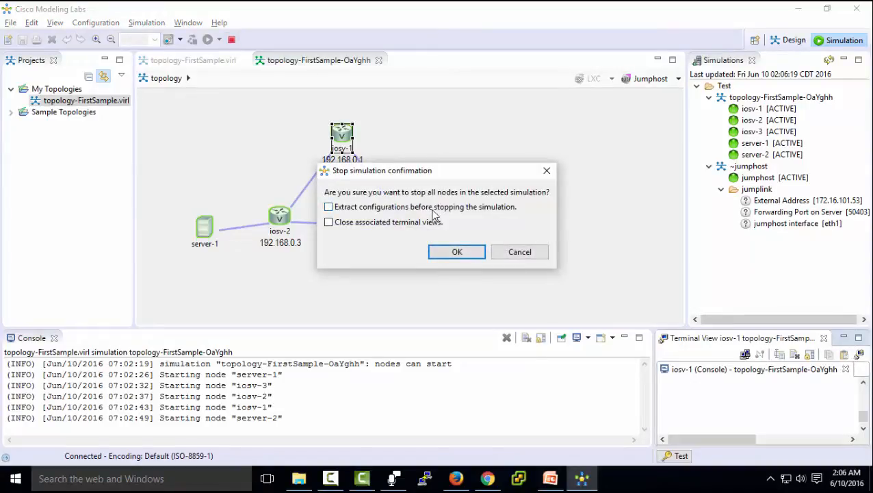
click(328, 207)
click(329, 222)
click(457, 253)
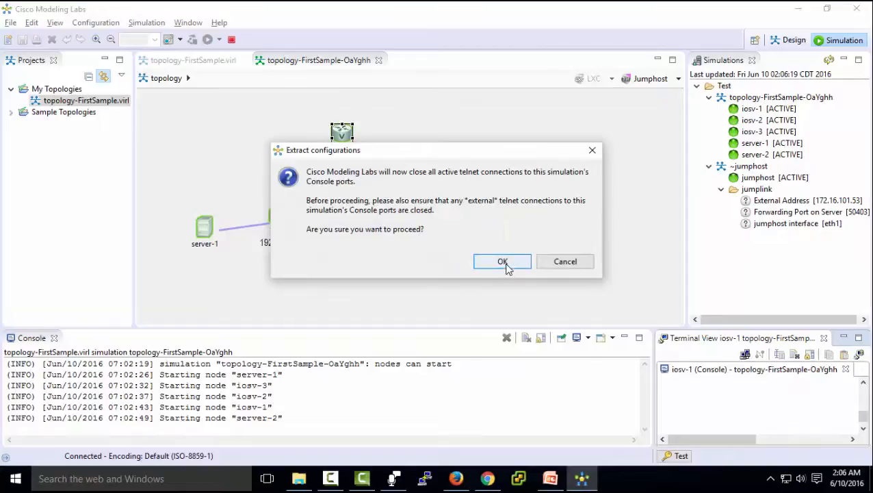
click(502, 267)
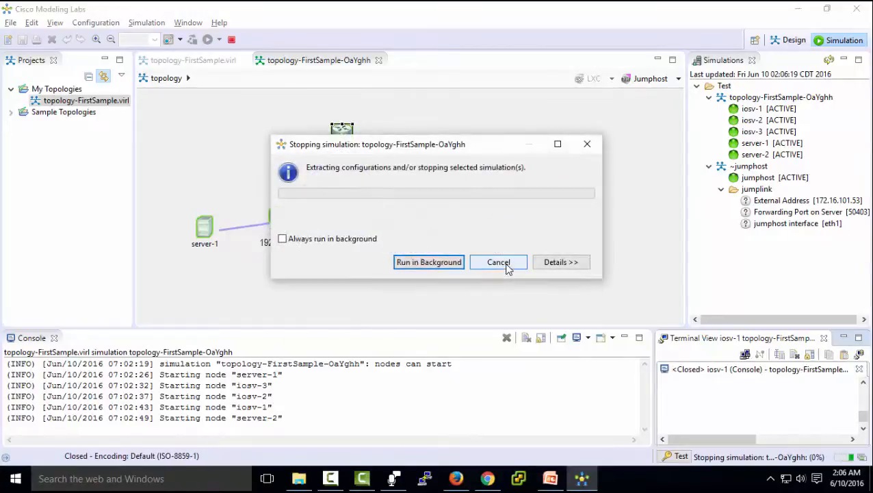
click(441, 270)
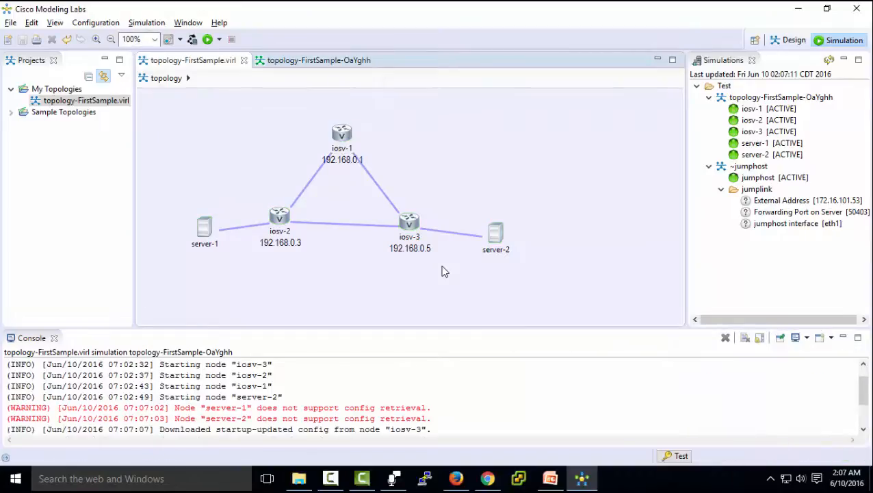
click(829, 61)
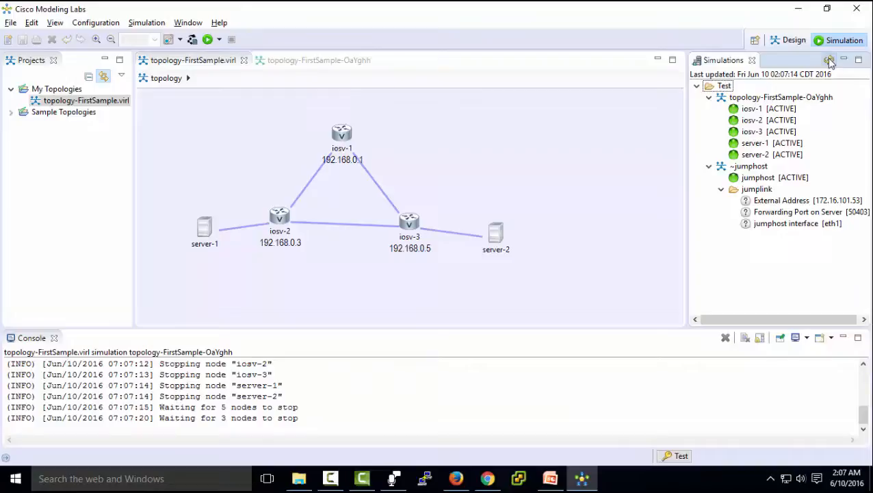
click(829, 61)
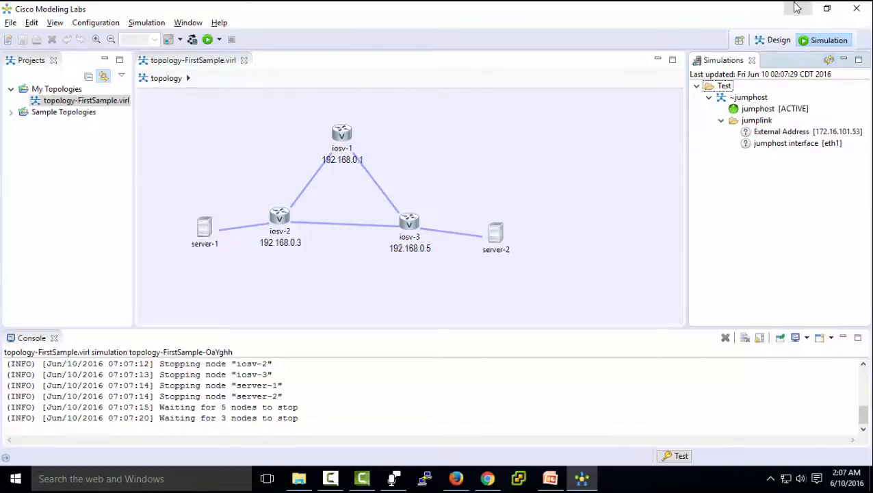